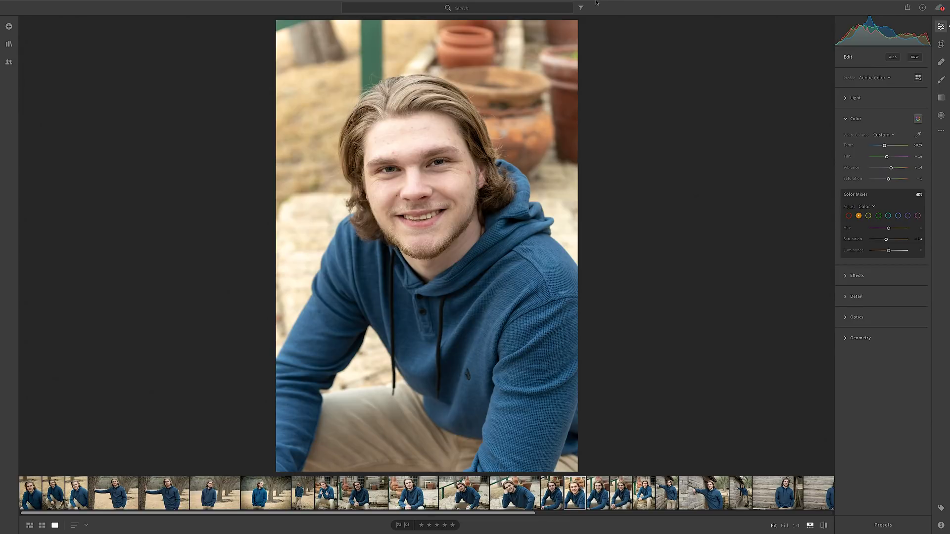
Use Lightroom's Edit in Photoshop command to open the senior portrait in Photoshop
mouse_move(431, 2)
right_click(563, 175)
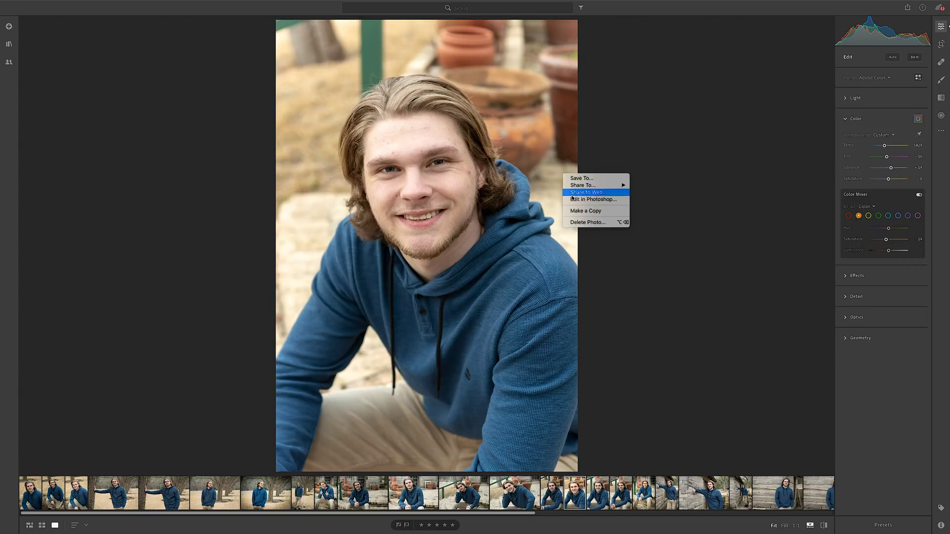
click(606, 201)
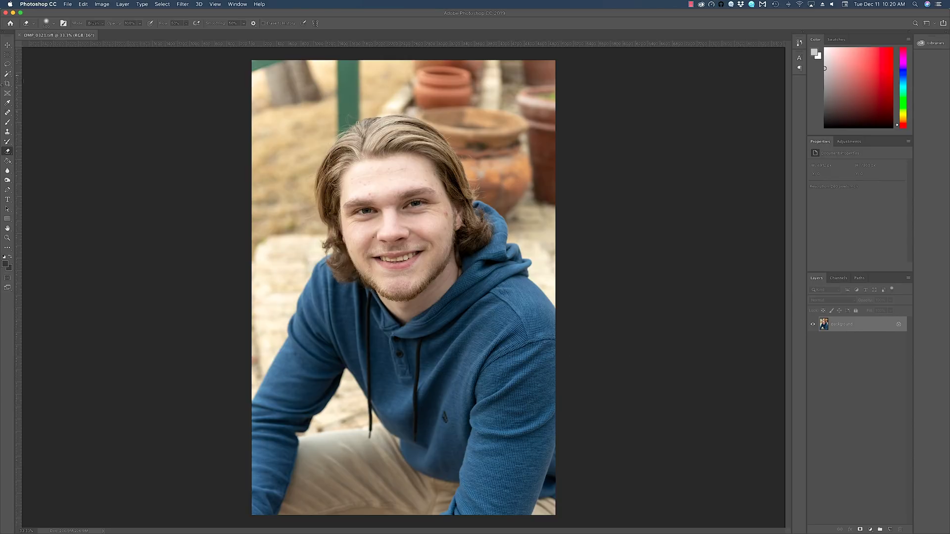
Lasso the stray hair near the hairline and content-aware fill it away
click(7, 64)
mouse_move(352, 109)
mouse_down()
mouse_move(357, 118)
mouse_move(349, 107)
mouse_move(344, 117)
mouse_move(354, 122)
mouse_up()
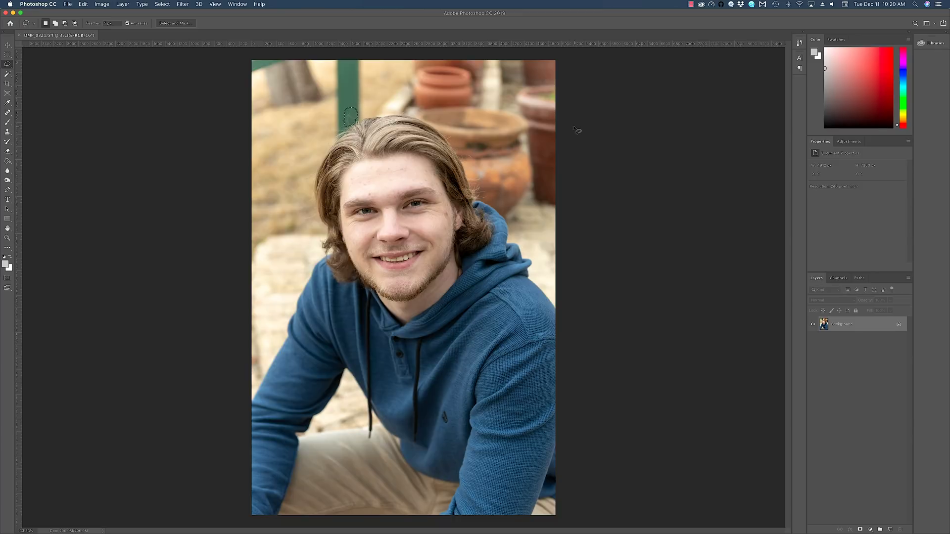
key(shift+BackSpace)
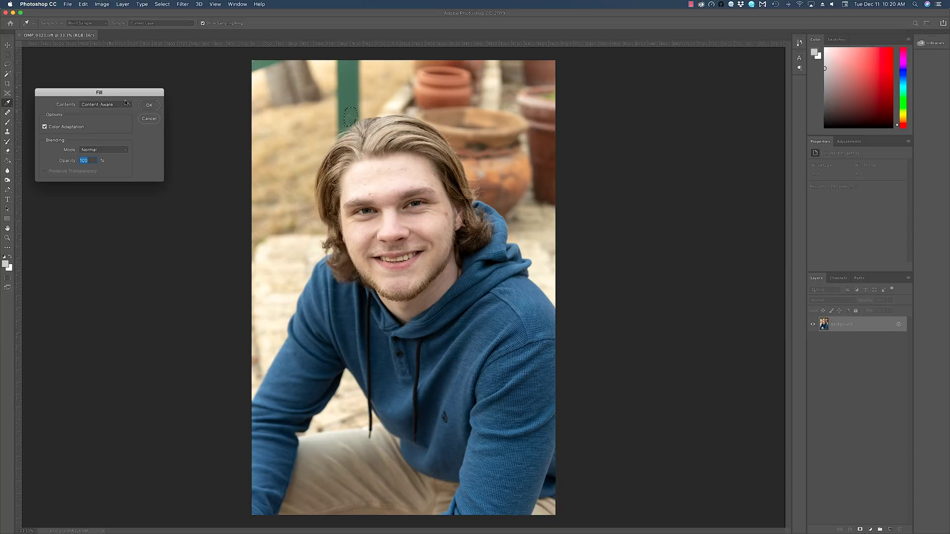
click(150, 106)
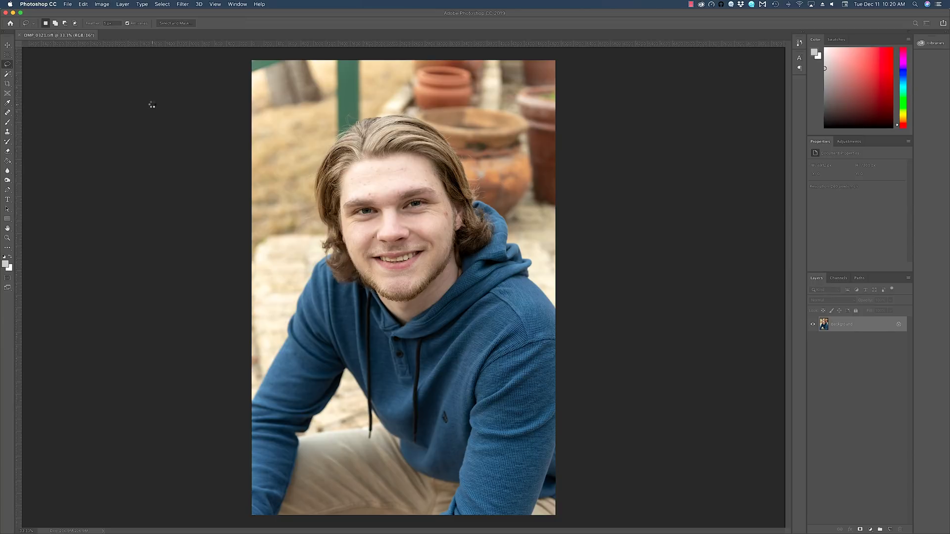
Remove the stray hairs beside the green post and above the head with content-aware fill
drag(351, 107, 347, 125)
mouse_move(417, 114)
mouse_down()
mouse_move(425, 110)
mouse_move(415, 114)
mouse_up()
key(shift)
key(shift+F5)
key(Return)
key(super+d)
Content-aware fill the stray hair along the hair's edge, then deselect
mouse_move(469, 157)
mouse_down()
mouse_move(475, 163)
mouse_move(467, 155)
mouse_up()
key(shift)
key(shift+F6)
key(Return)
key(super+d)
Duplicate the Background layer and name the copy 'Portrait Pro'
drag(873, 328, 890, 529)
double_click(847, 326)
text(Portrait Pro)
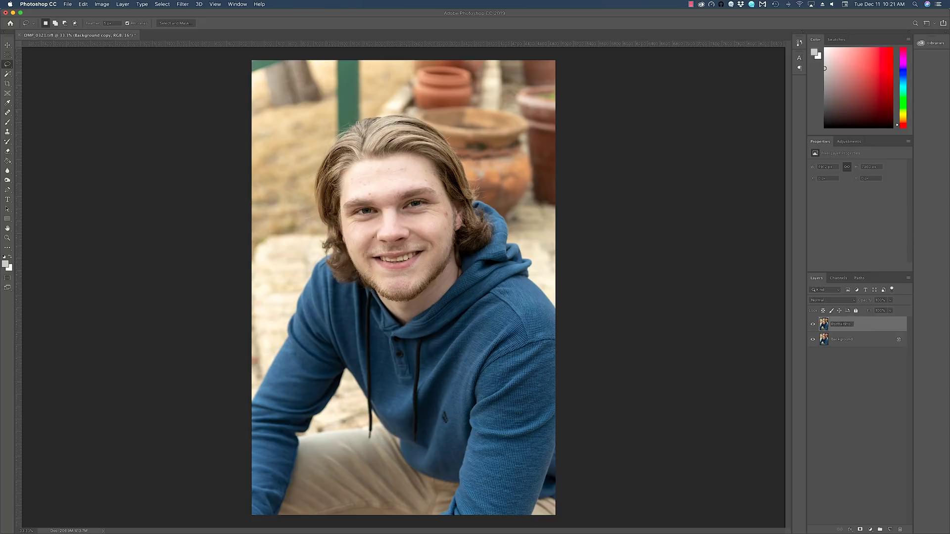
key(Return)
Run Filter > Anthropics > PortraitPro on the layer and lower the face outline's chin point
click(181, 6)
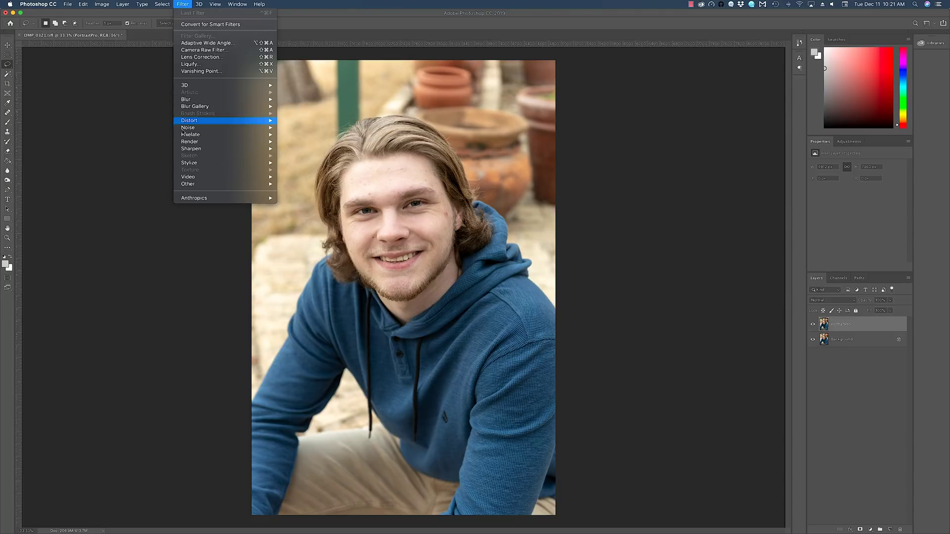
mouse_move(198, 200)
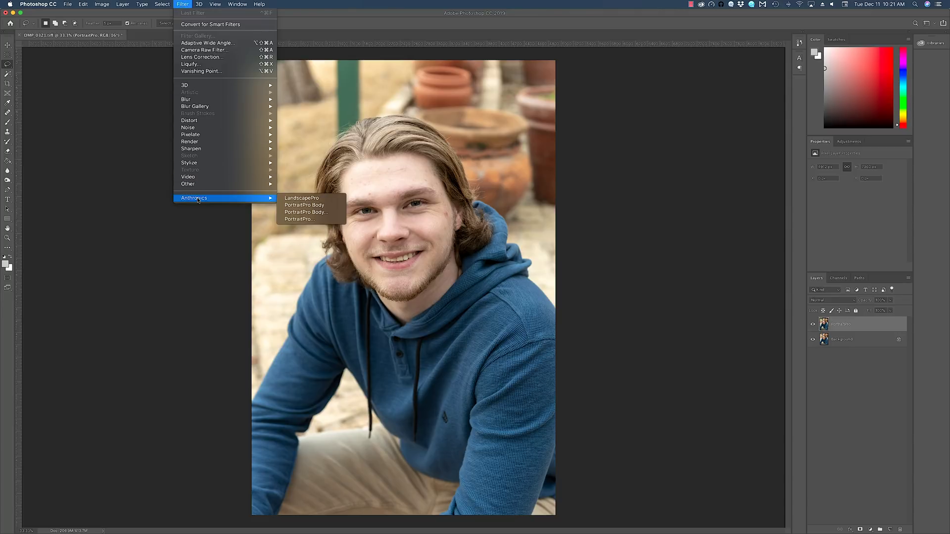
click(300, 220)
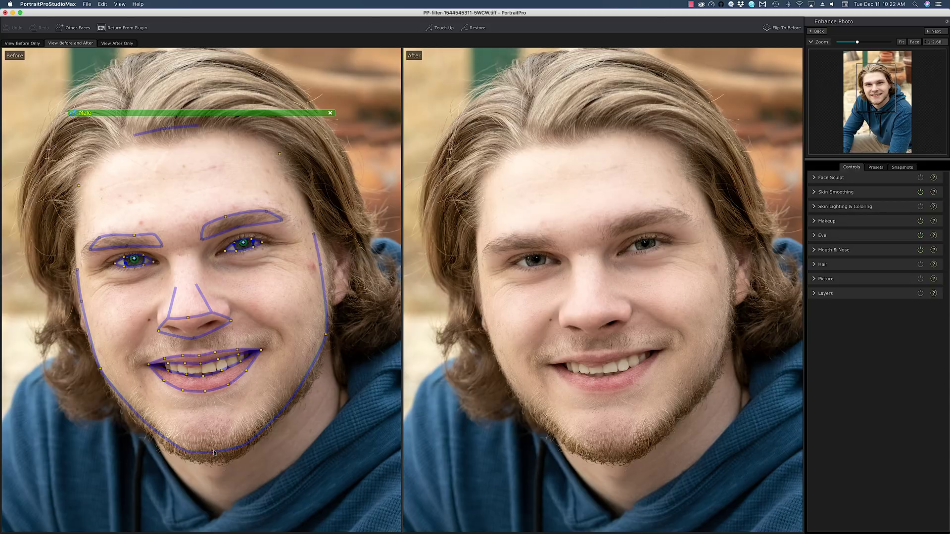
drag(214, 452, 214, 462)
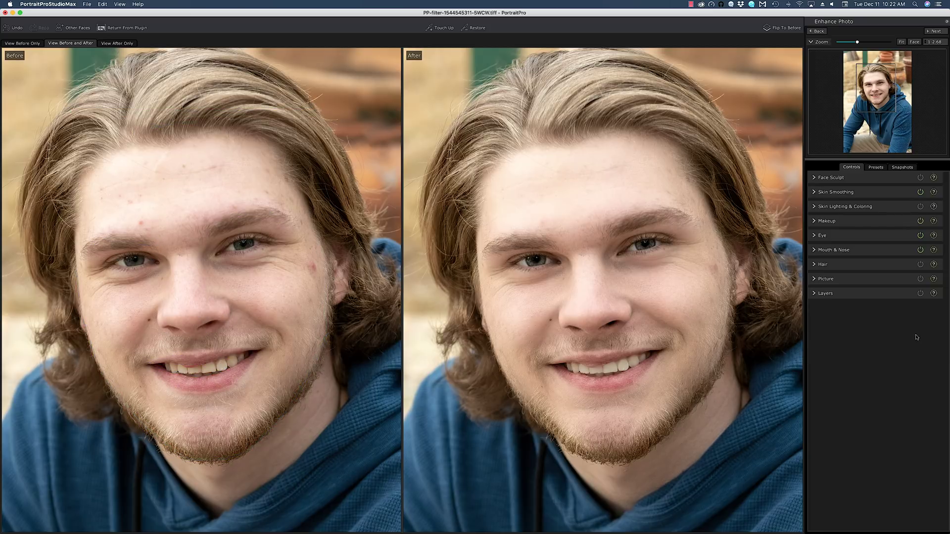
Fit the whole portrait in the PortraitPro view
click(901, 42)
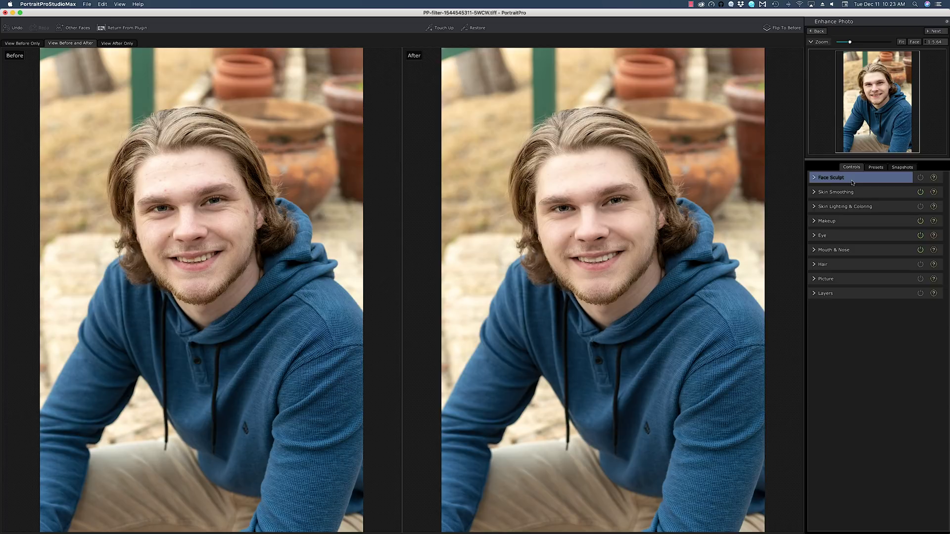
Enable Face Sculpt at Master strength 20, with Hair Volume reset to 0
click(921, 178)
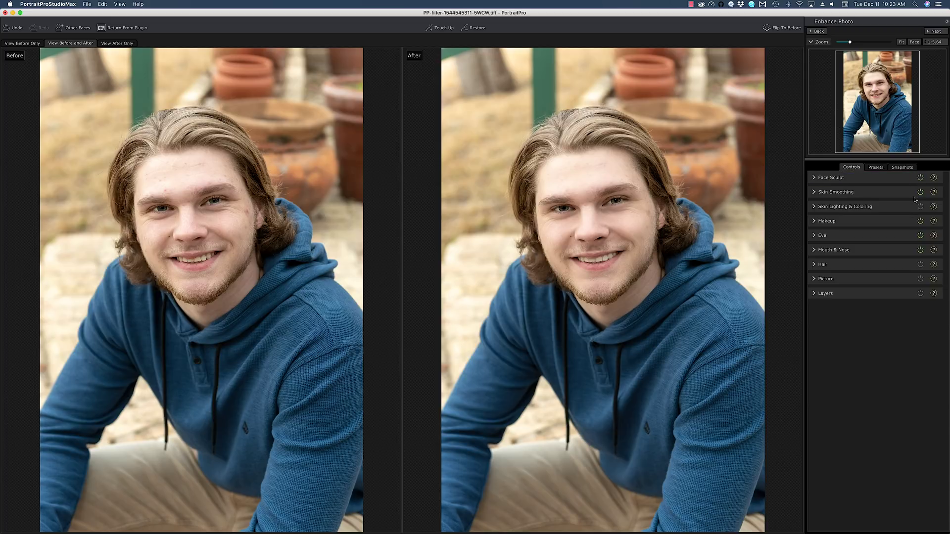
click(877, 180)
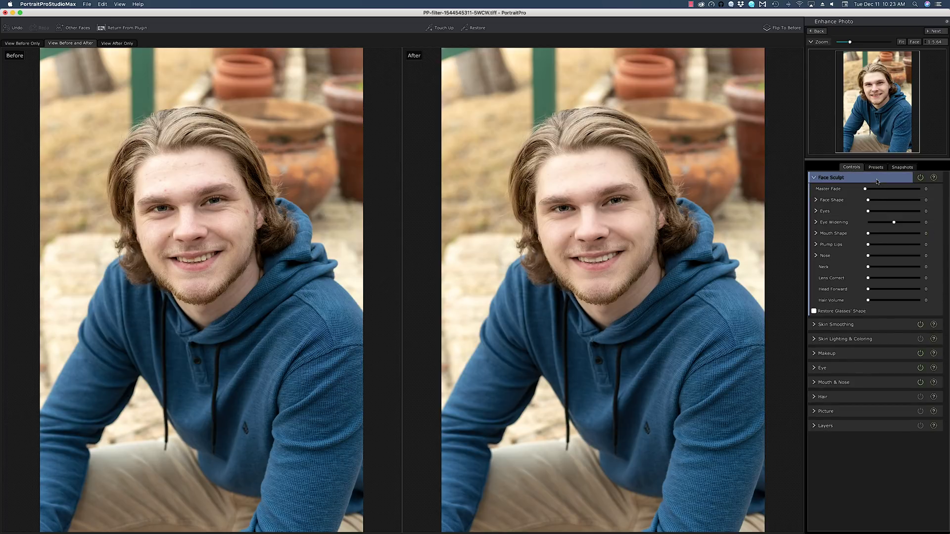
drag(865, 189, 920, 189)
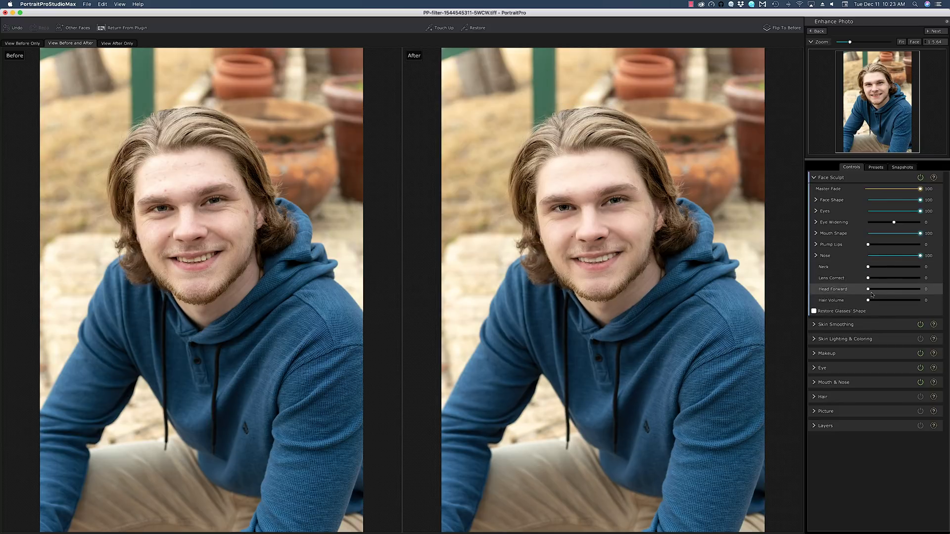
click(876, 190)
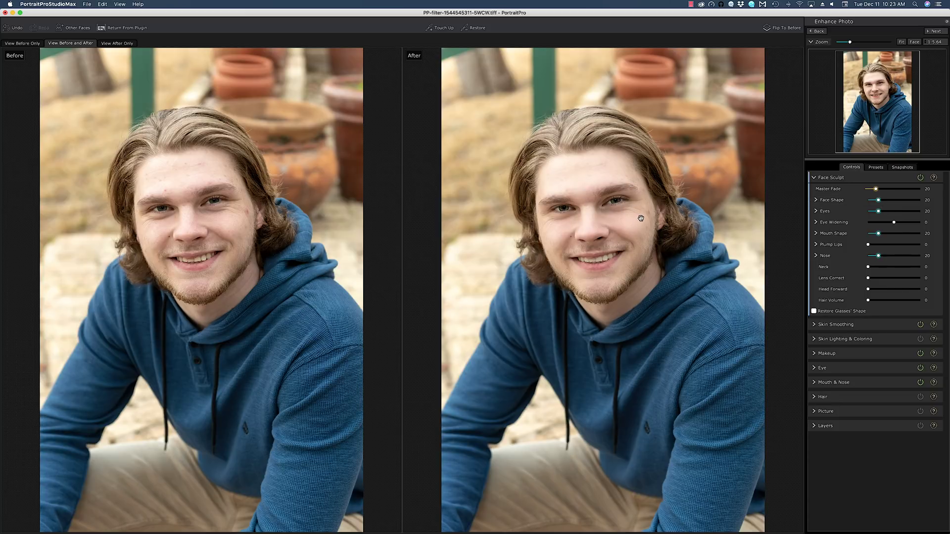
click(816, 211)
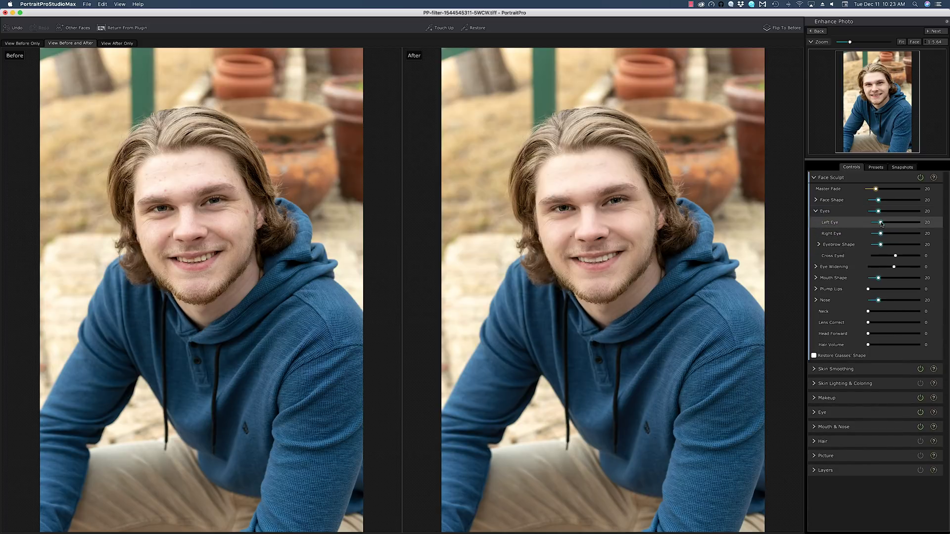
click(815, 212)
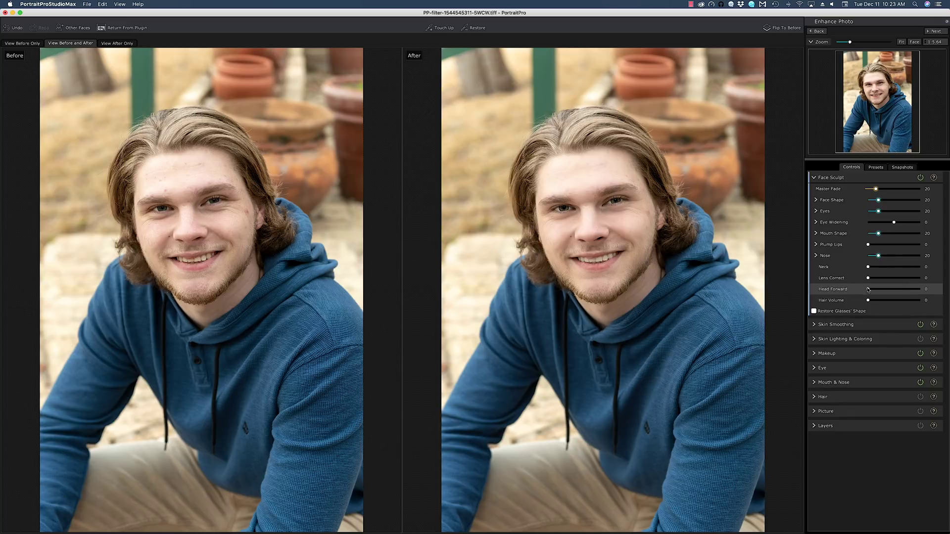
drag(868, 300, 949, 297)
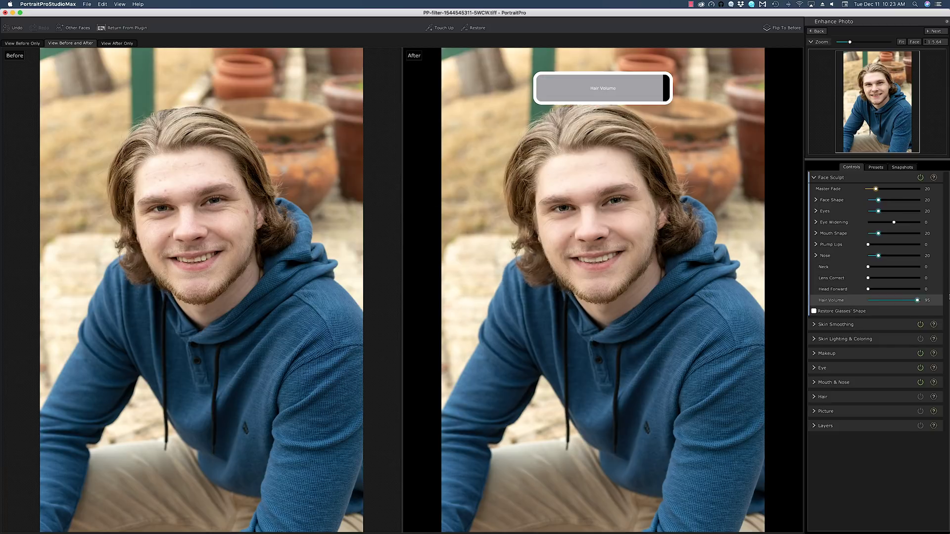
click(871, 301)
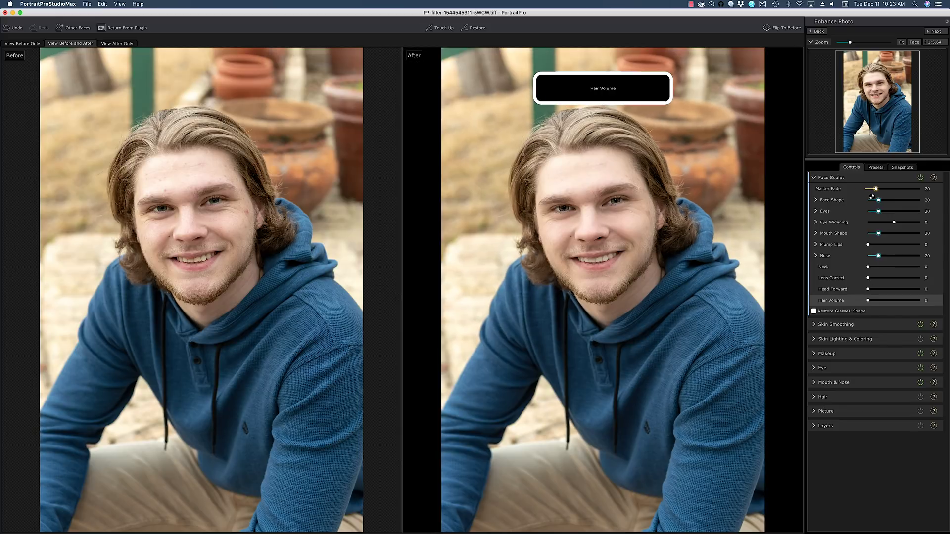
click(885, 181)
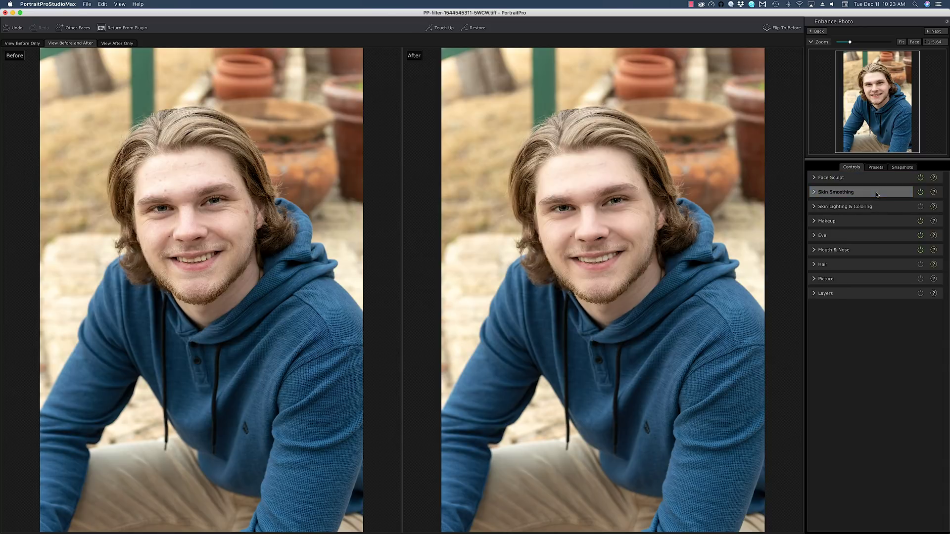
Tune Skin Smoothing to Remove Shine 95, Imperfections 54, and keep Sharpen at 18
click(876, 193)
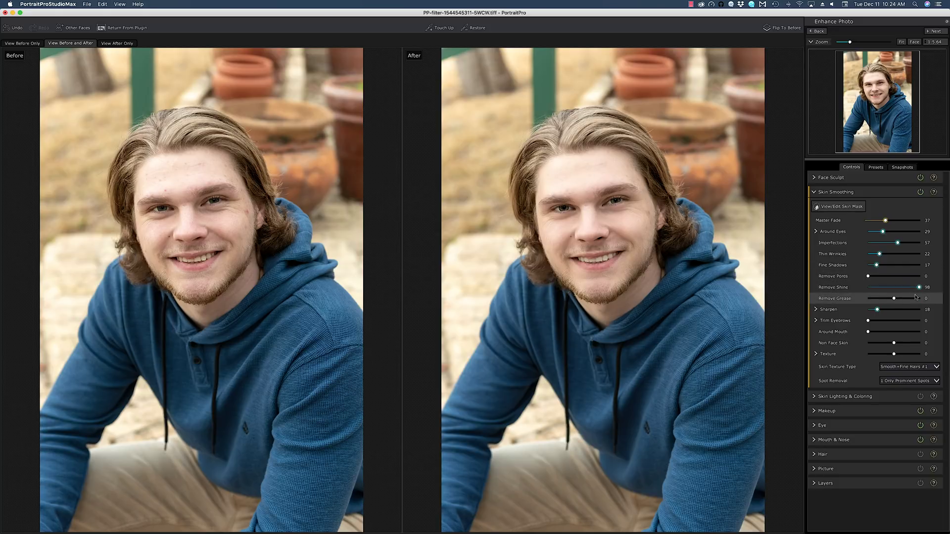
drag(918, 289, 919, 289)
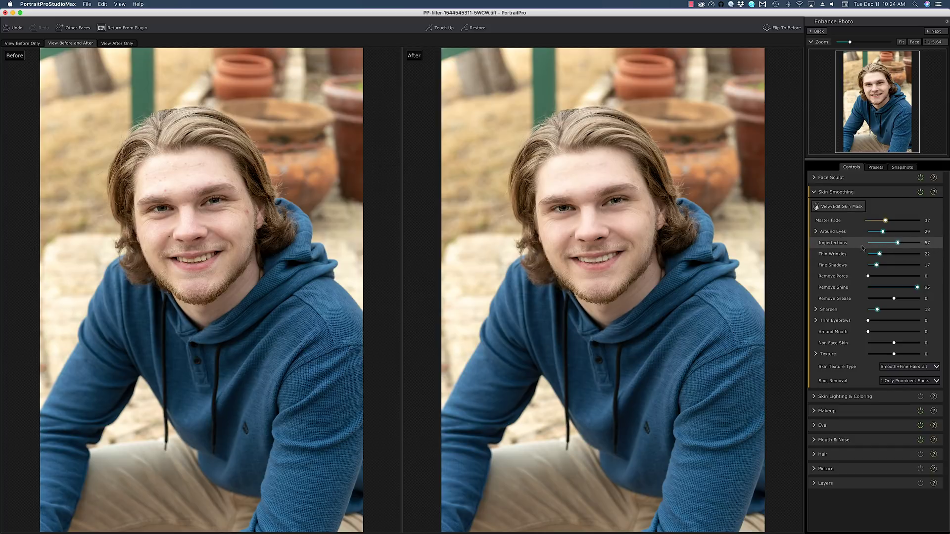
click(920, 243)
click(897, 245)
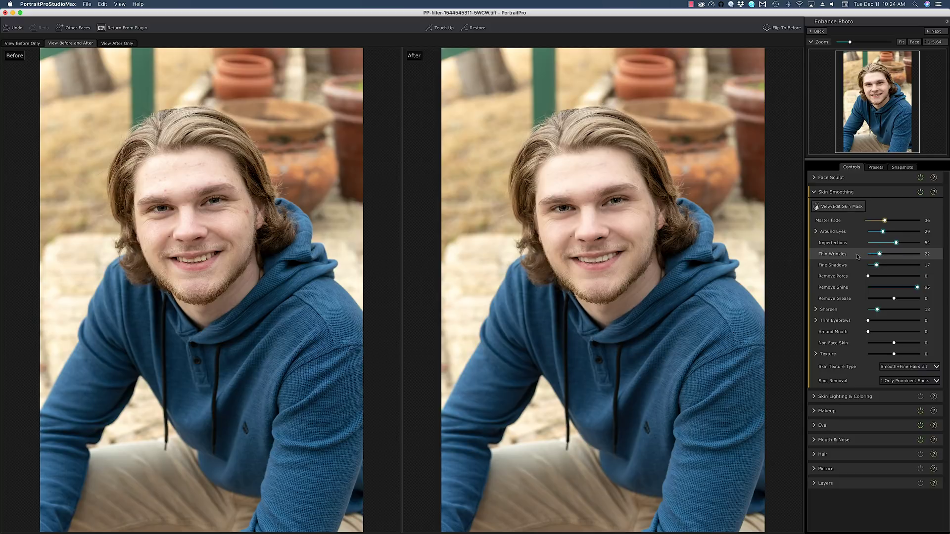
drag(880, 254, 879, 255)
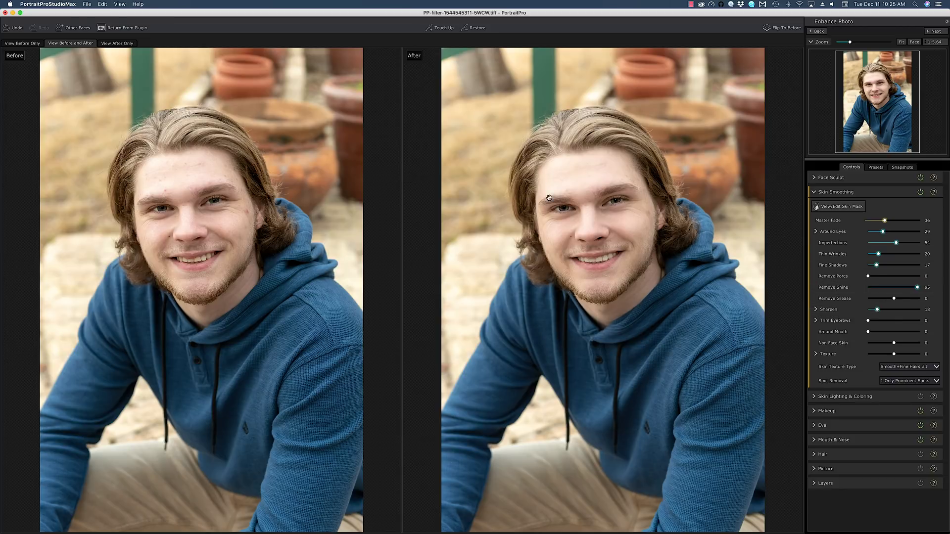
drag(871, 311, 863, 311)
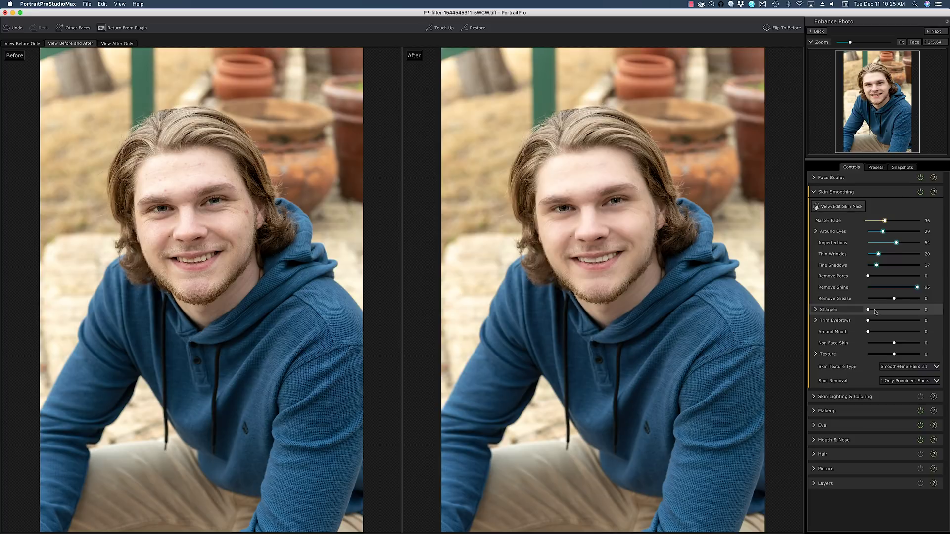
key(super+z)
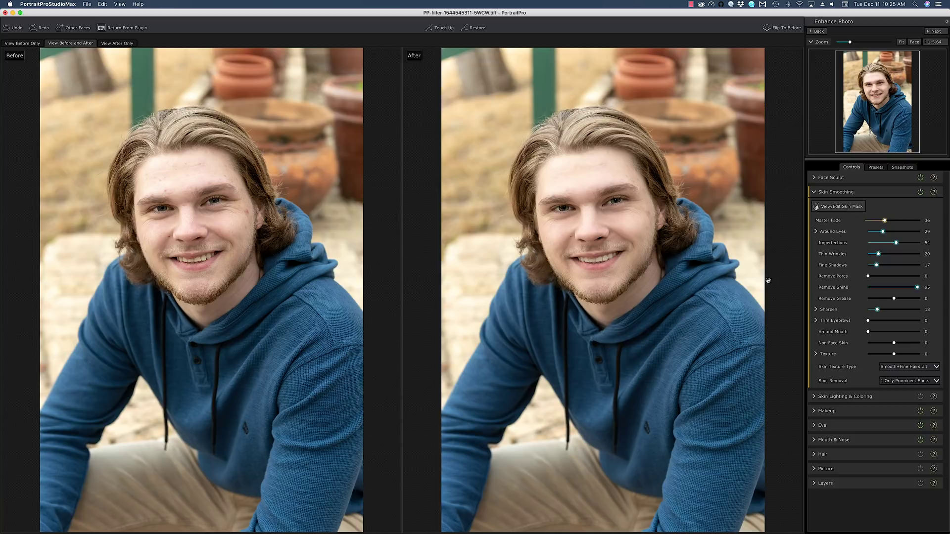
mouse_move(188, 190)
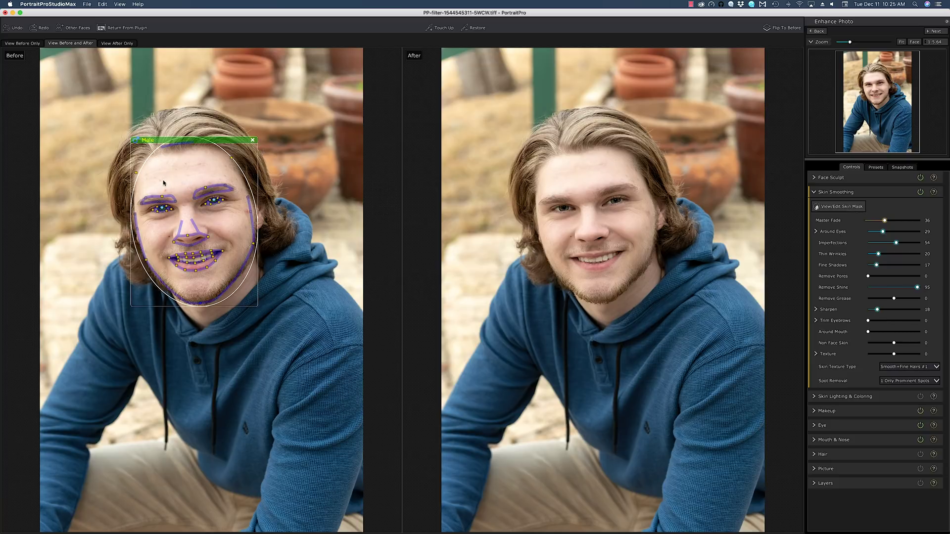
Set Spot Removal to 10 Maximum Sensitivity and zoom in on the face
click(902, 381)
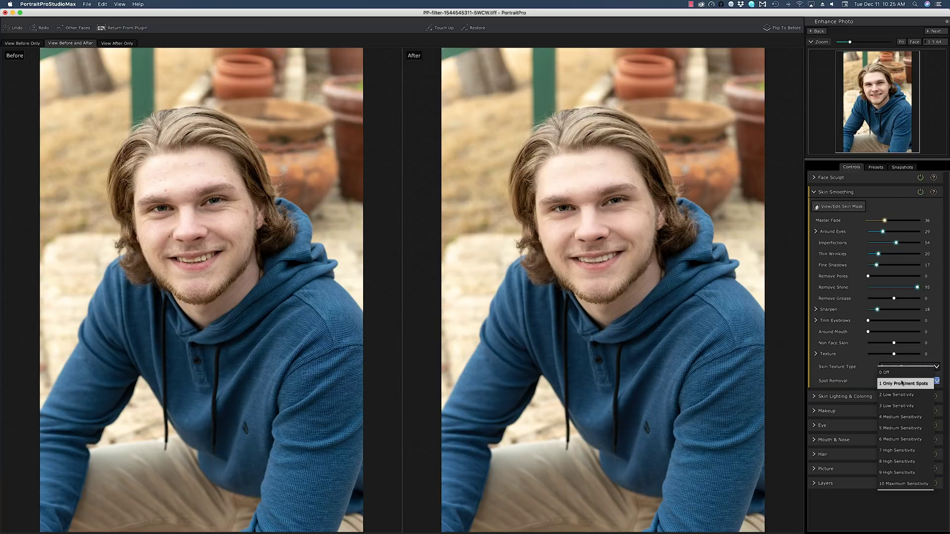
click(880, 481)
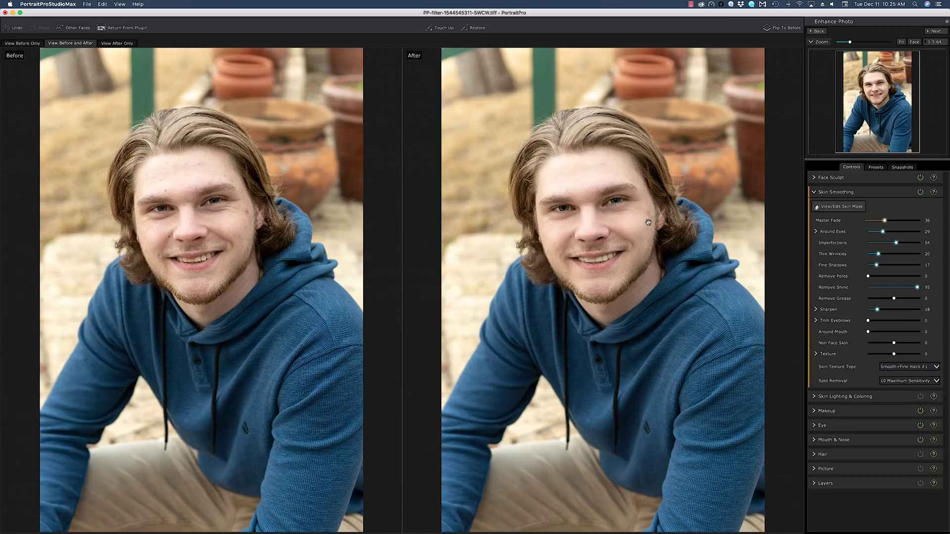
key(super+f)
click(436, 28)
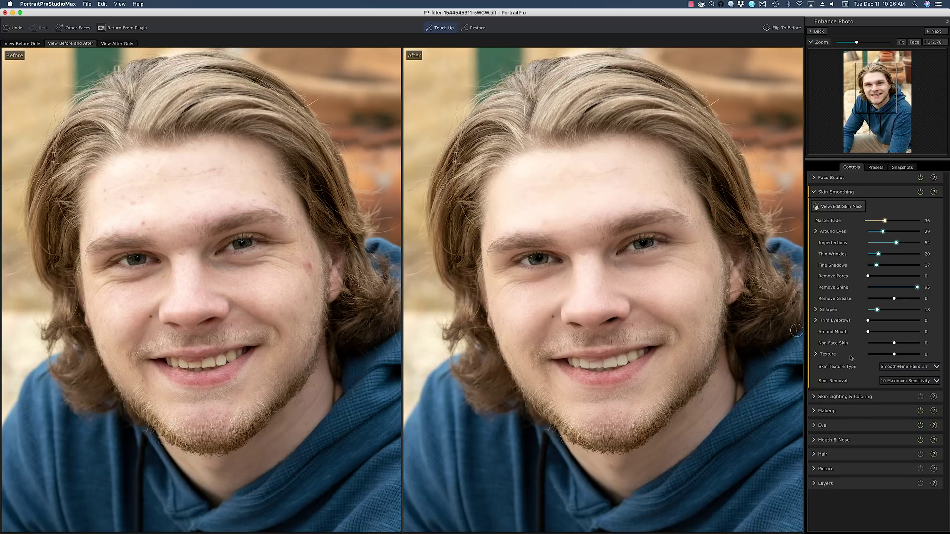
Reset skin Texture Brightness and Saturation to 0 and set Texture Size to -64
click(828, 356)
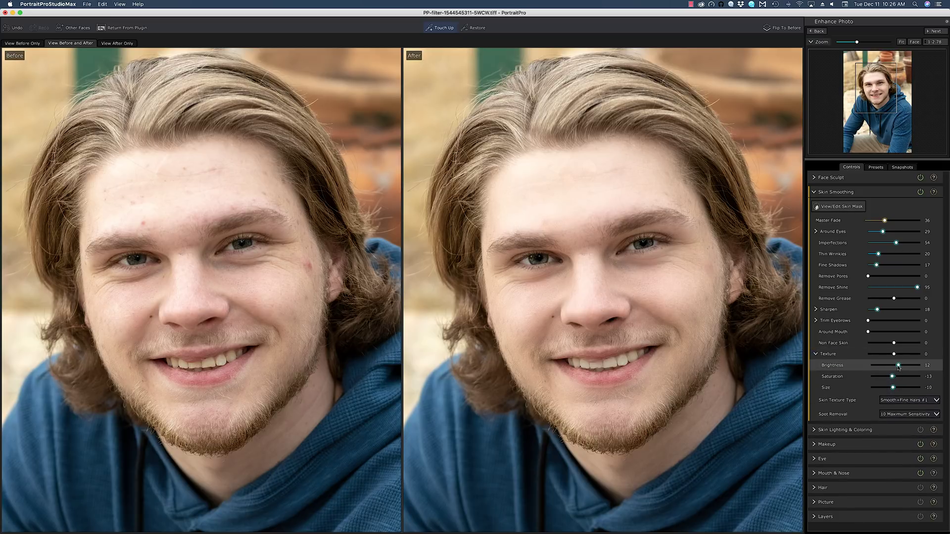
drag(895, 365, 892, 366)
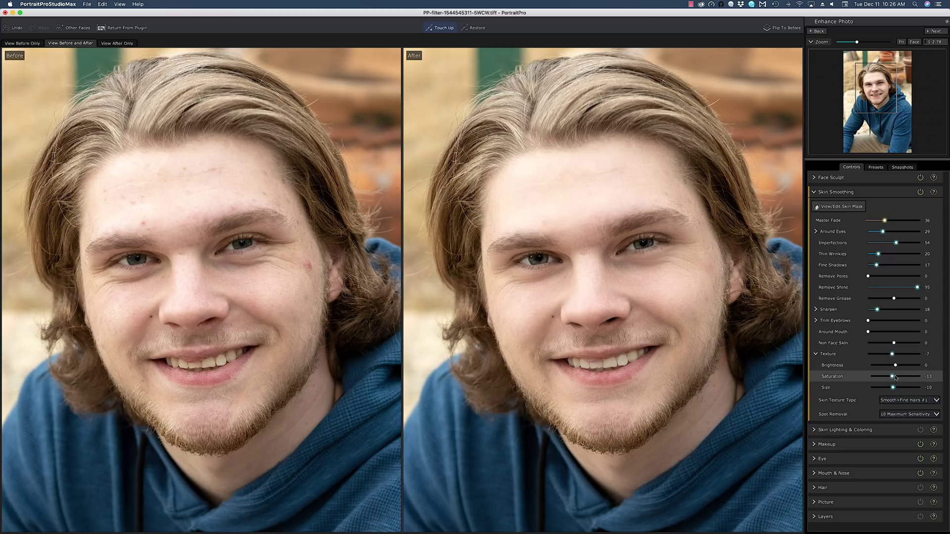
click(895, 377)
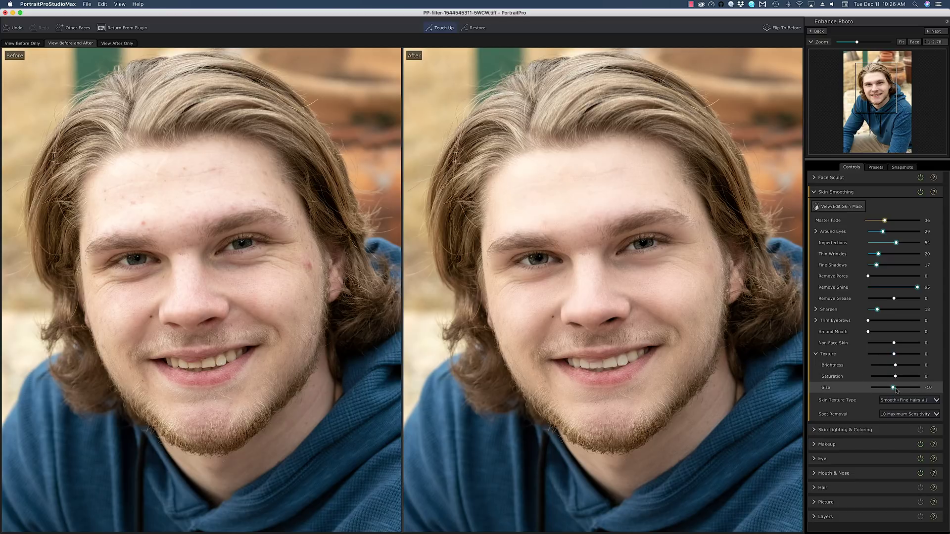
click(894, 388)
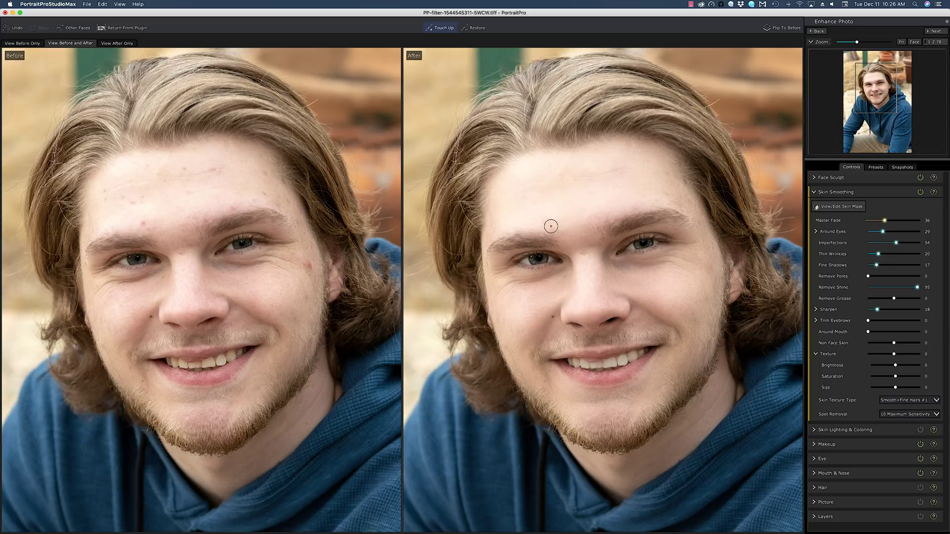
click(879, 388)
In Skin Lighting & Coloring, set Modeling to 9 and Fix Lighting to 10
click(863, 194)
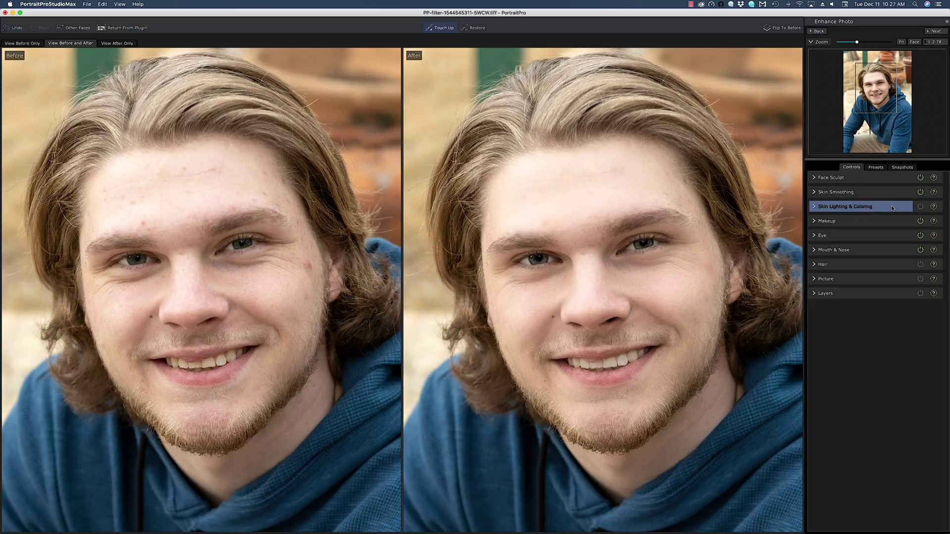
click(892, 206)
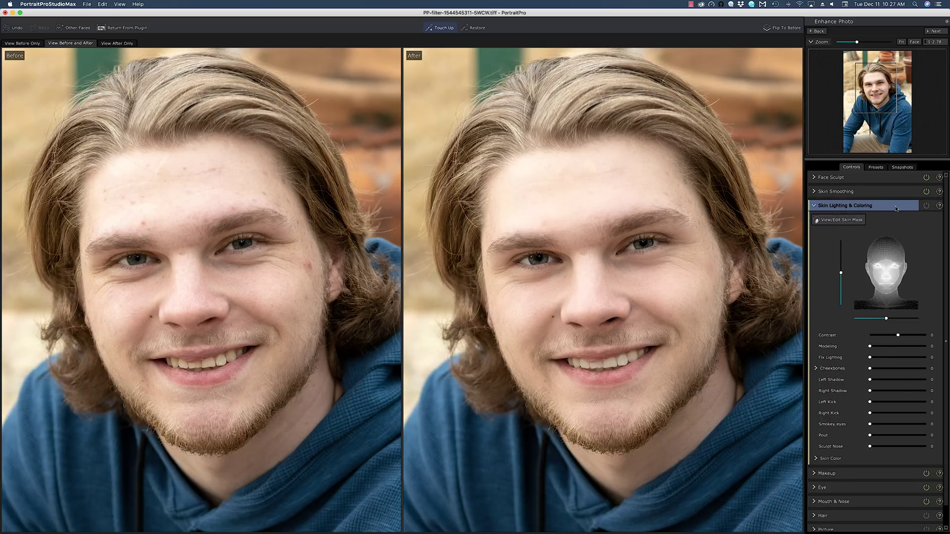
click(926, 207)
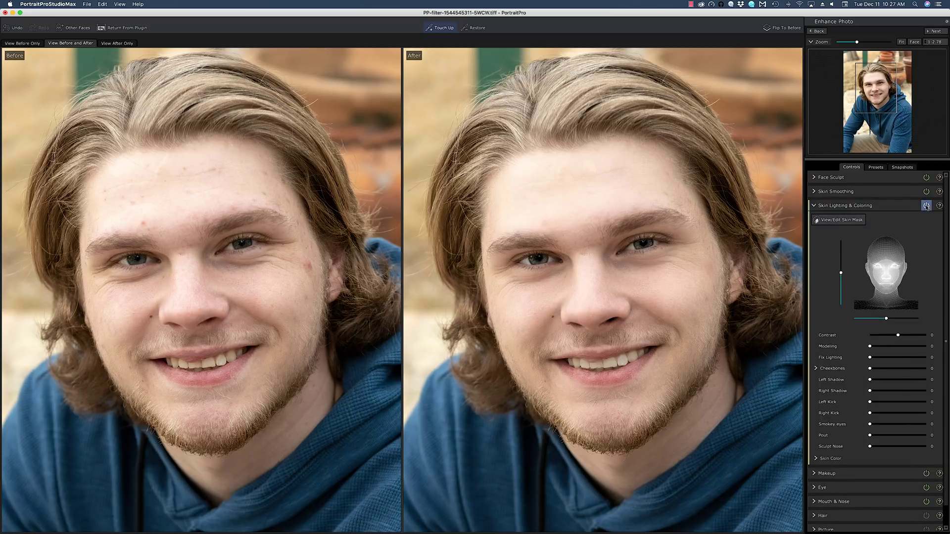
click(885, 346)
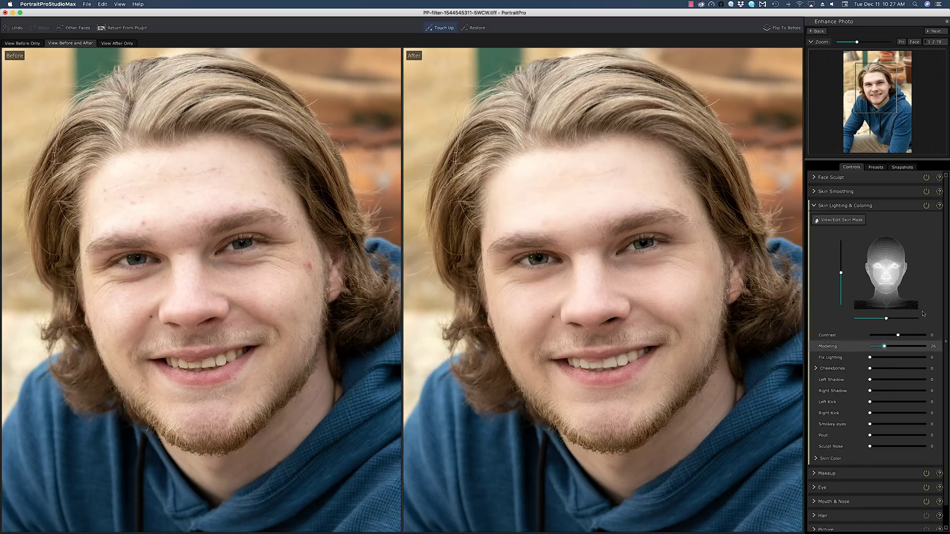
click(902, 42)
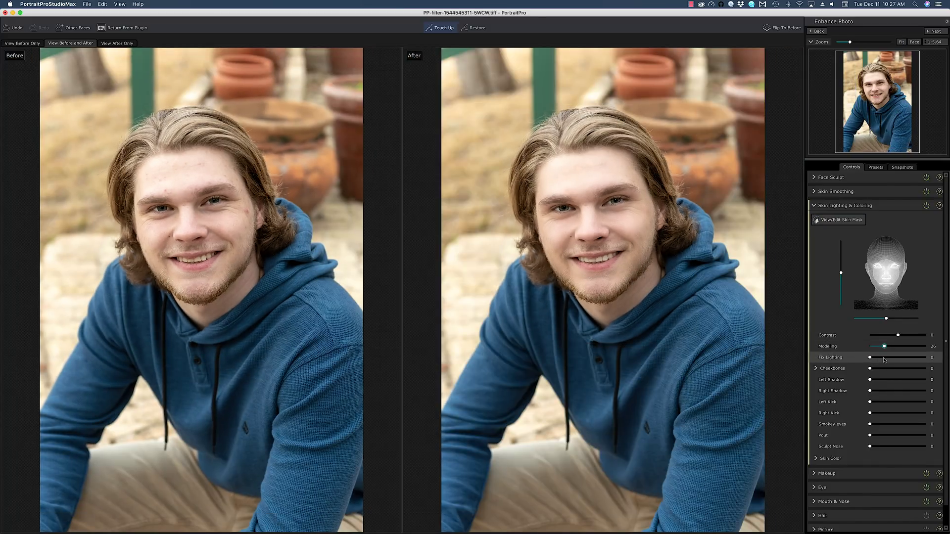
click(876, 357)
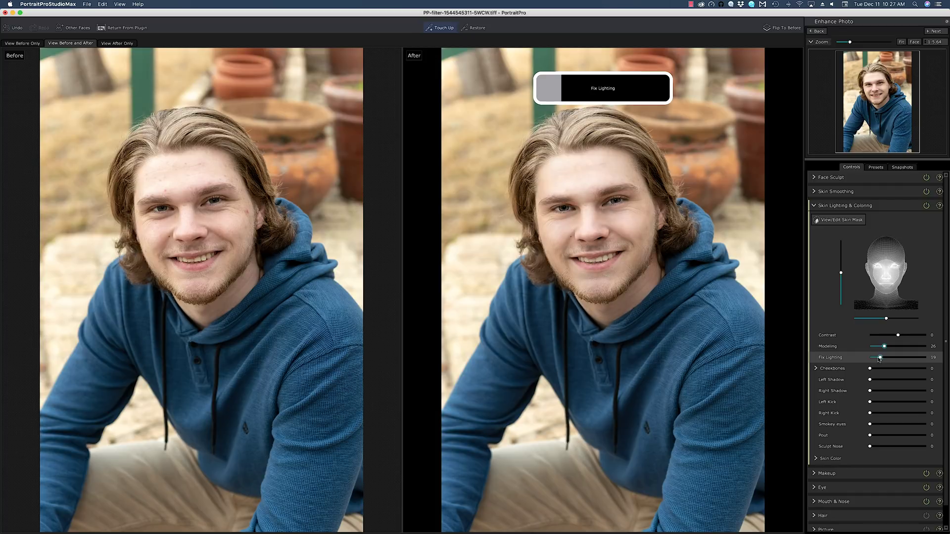
drag(877, 361, 878, 360)
click(891, 346)
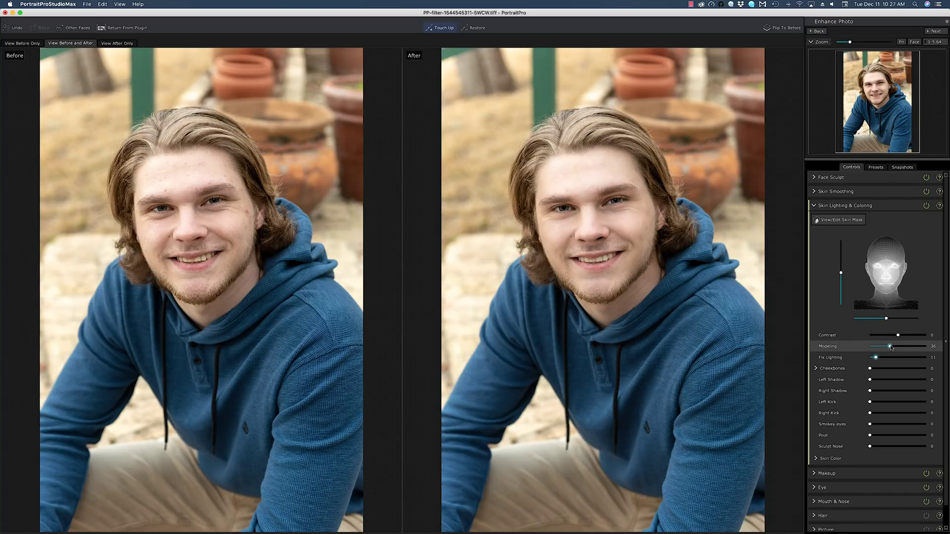
drag(890, 347, 883, 347)
click(885, 358)
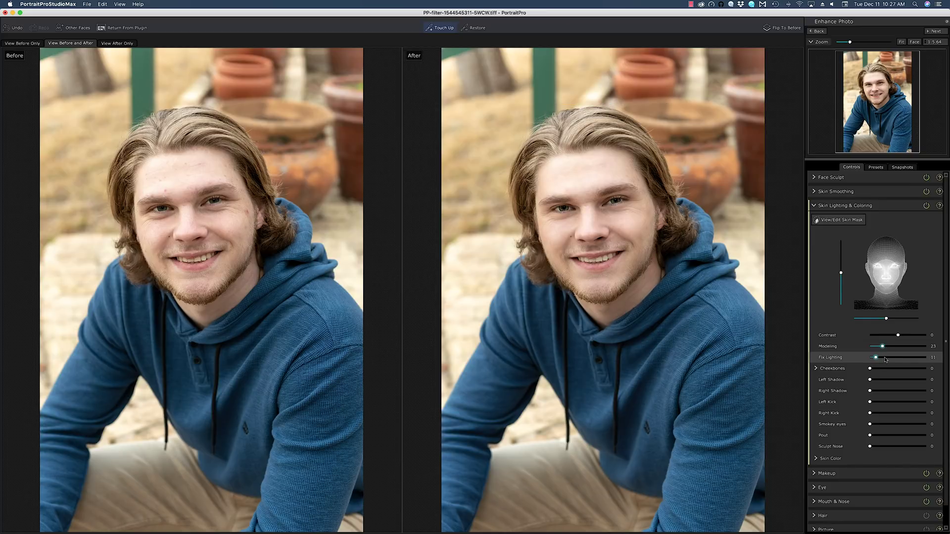
drag(886, 358, 875, 359)
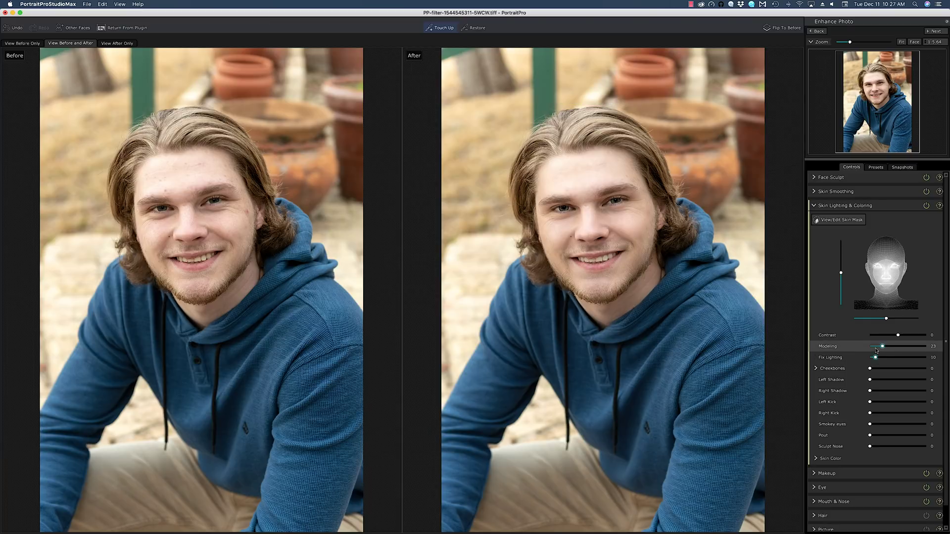
click(875, 349)
Move the light source down toward the chin and lower Contrast to -31
mouse_move(886, 271)
mouse_down()
mouse_move(881, 283)
mouse_move(877, 271)
mouse_up()
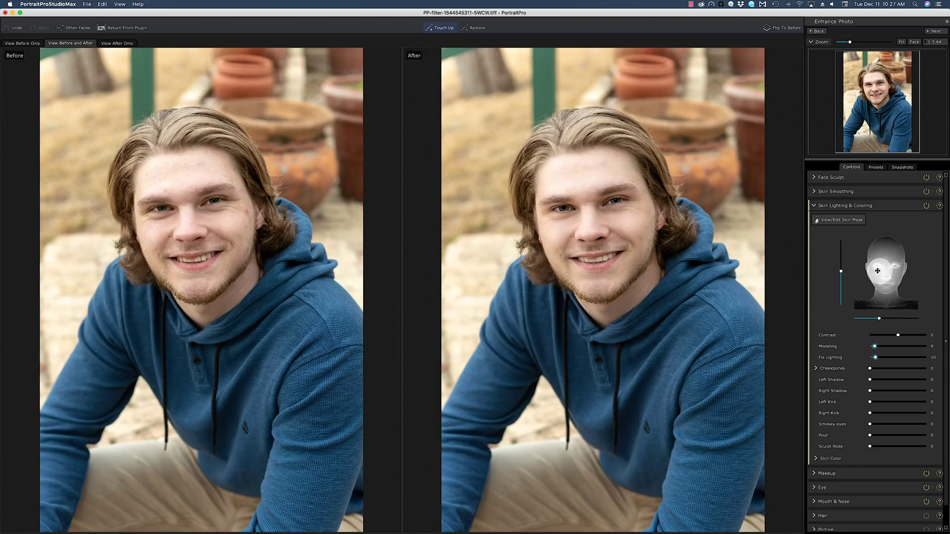
drag(898, 335, 889, 335)
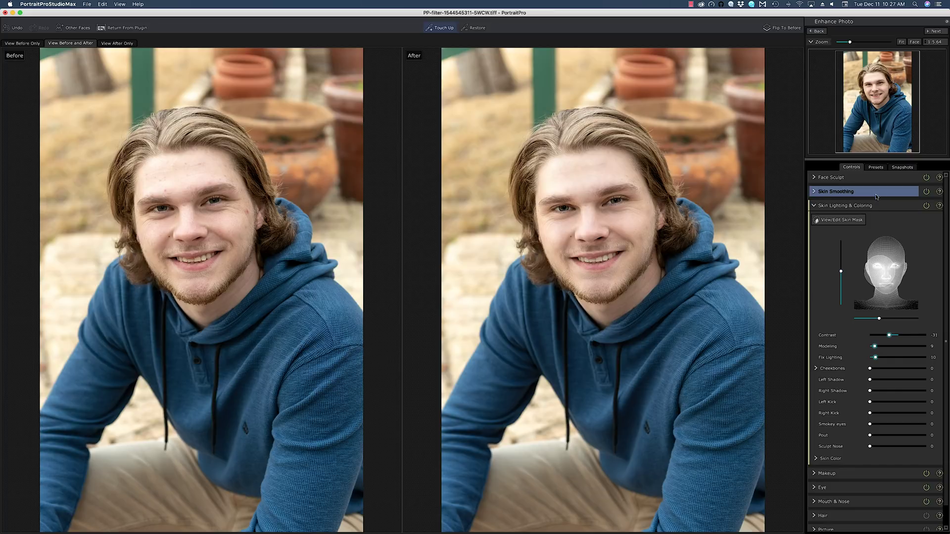
click(834, 460)
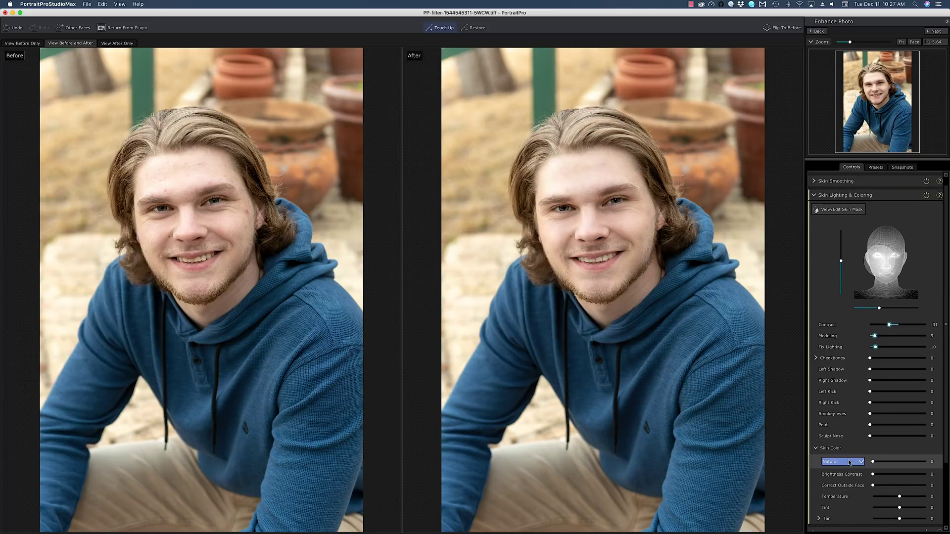
Set Skin Color to 13, Brightness Contrast to 12 and Tan Darken to 17
drag(874, 463, 885, 463)
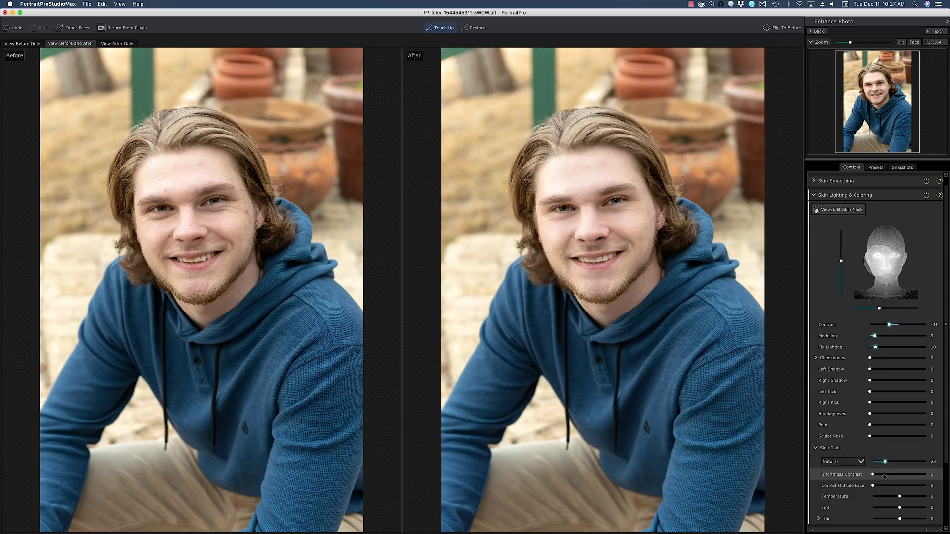
drag(884, 477, 889, 477)
click(894, 462)
drag(879, 476, 878, 475)
click(857, 521)
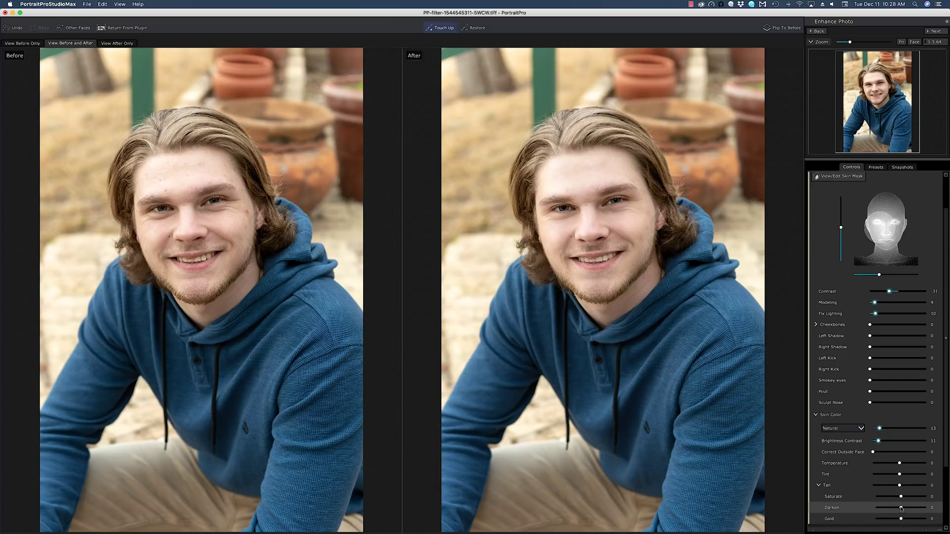
drag(901, 508, 905, 508)
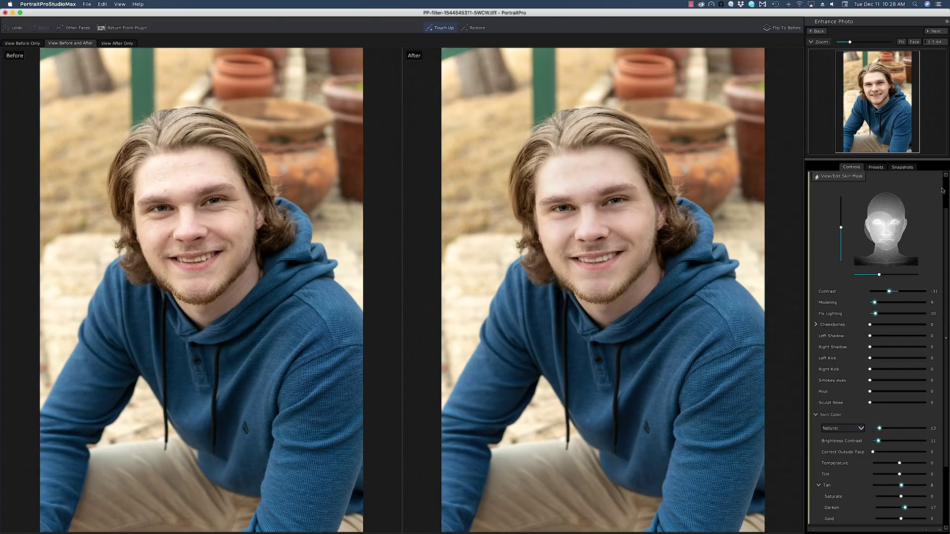
scroll(943, 190, up, 3)
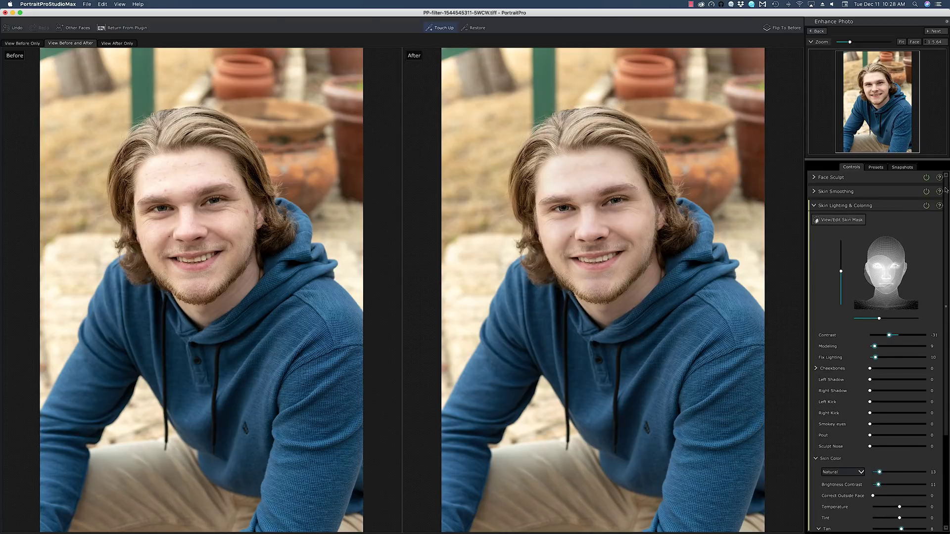
Raise the Around Eyes Lighten and Smooth Eye Bags values and increase Thin Wrinkles removal
click(871, 194)
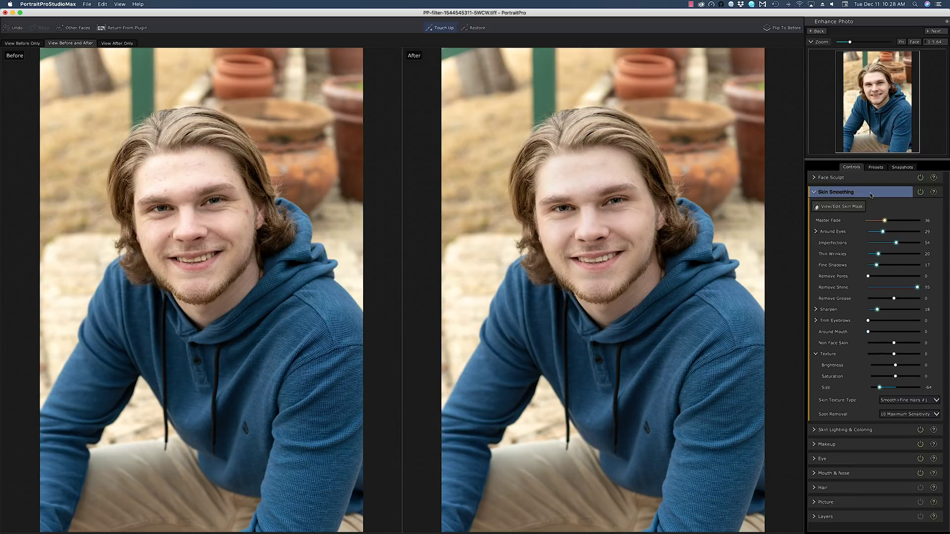
click(852, 232)
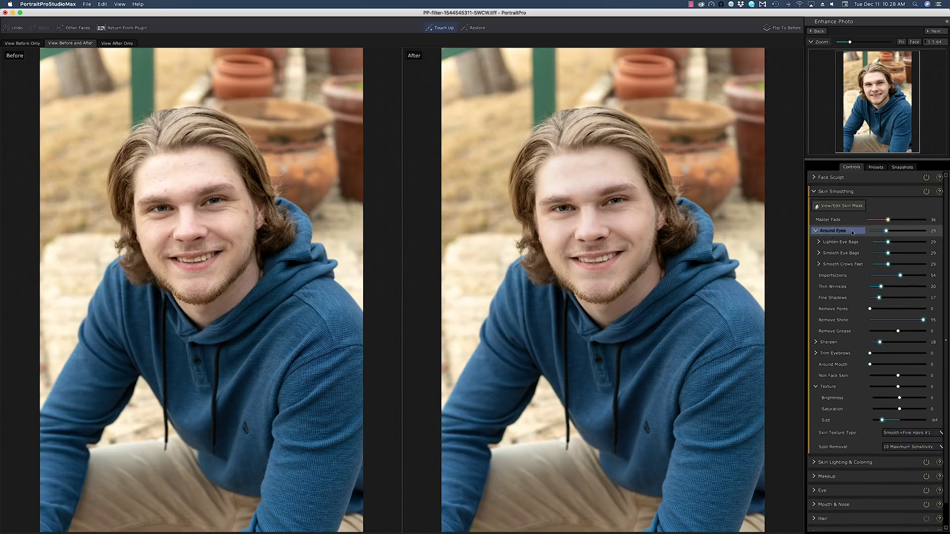
click(897, 243)
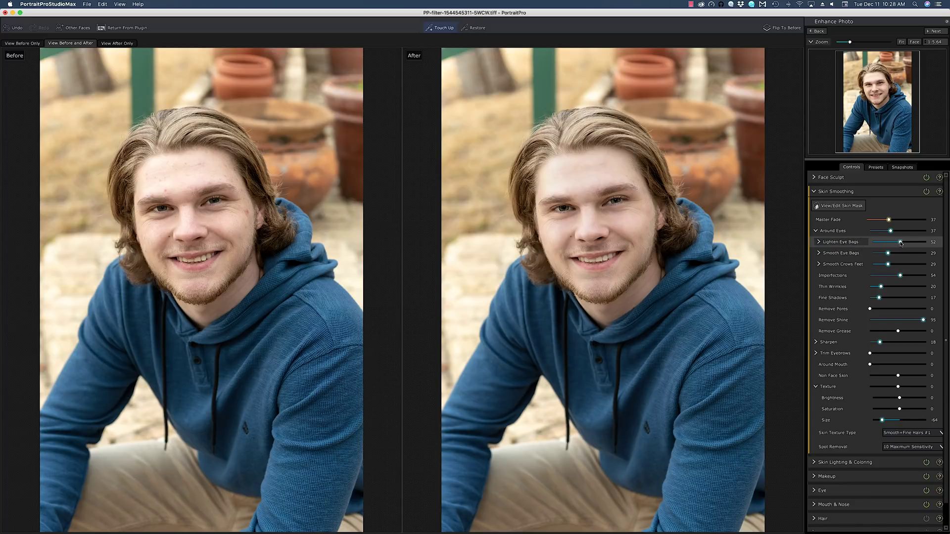
click(893, 253)
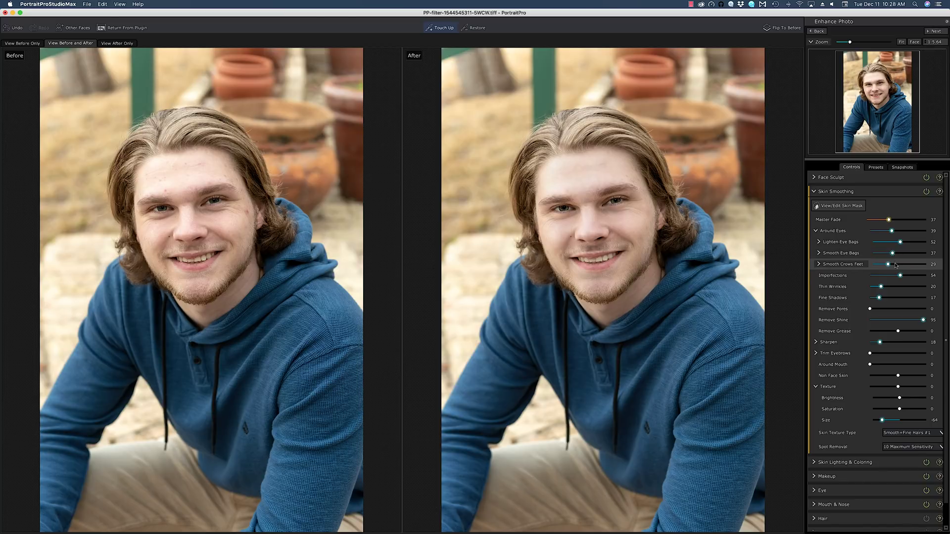
click(894, 265)
key(super+z)
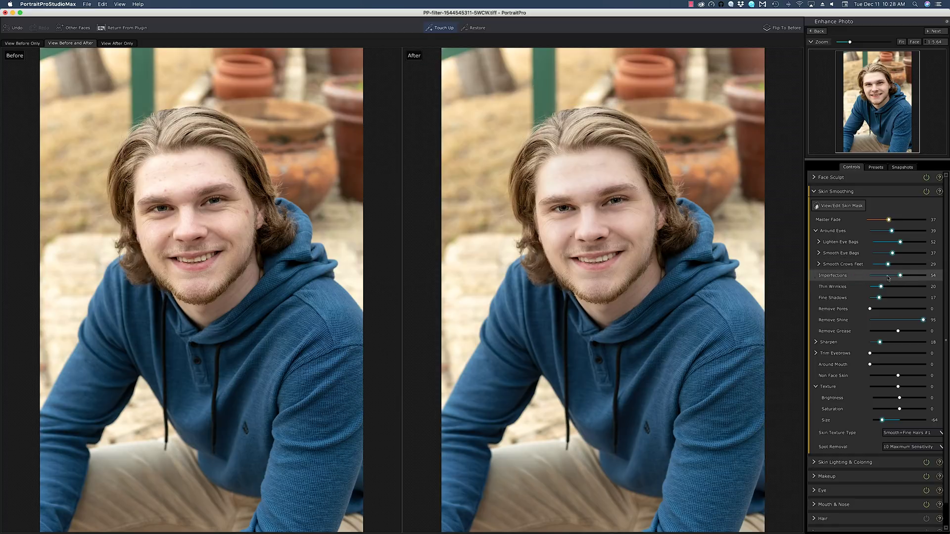
drag(887, 289, 884, 289)
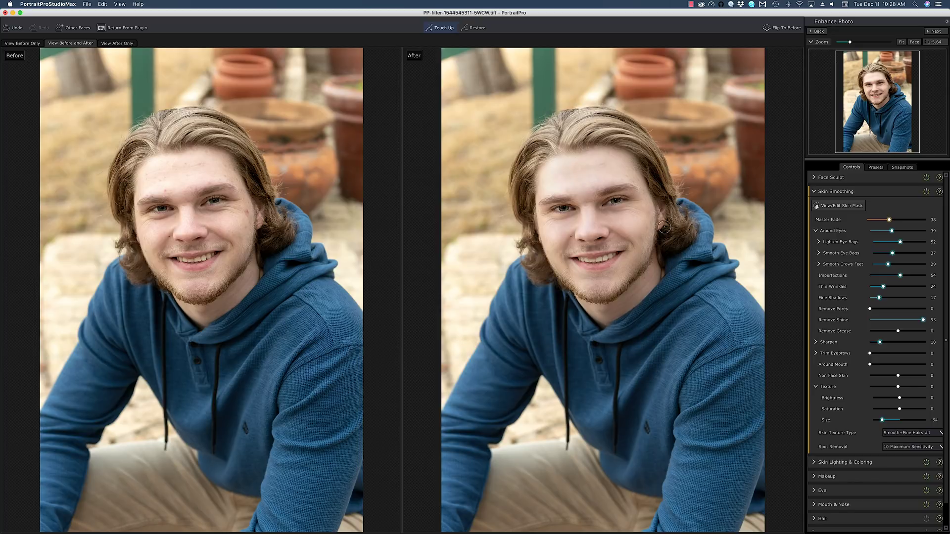
click(884, 195)
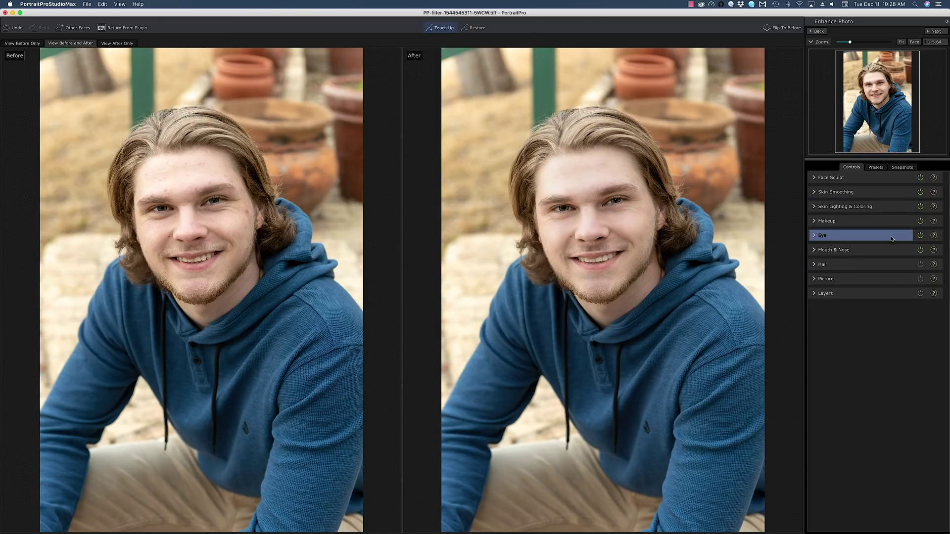
With the view zoomed on the face, set Spot Removal to 5 Medium Sensitivity
click(915, 44)
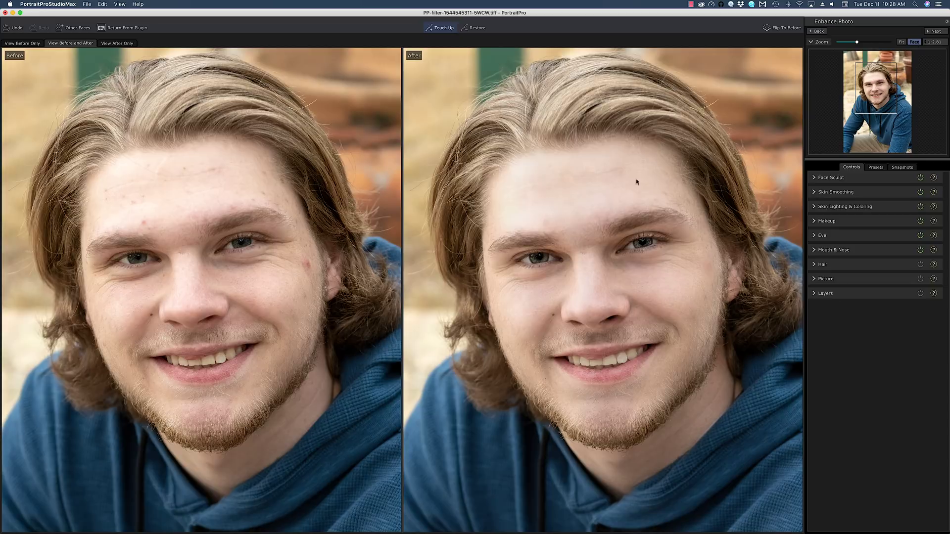
click(873, 193)
click(900, 448)
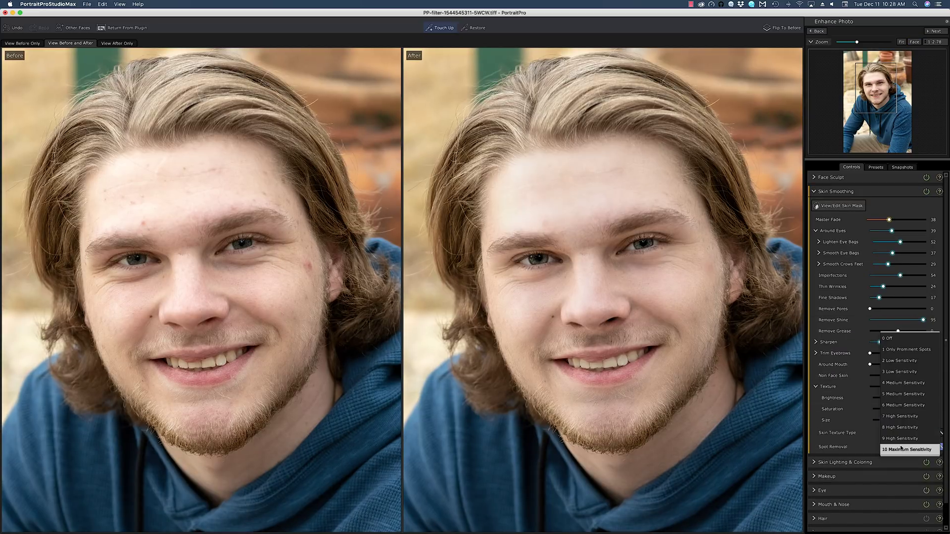
click(901, 394)
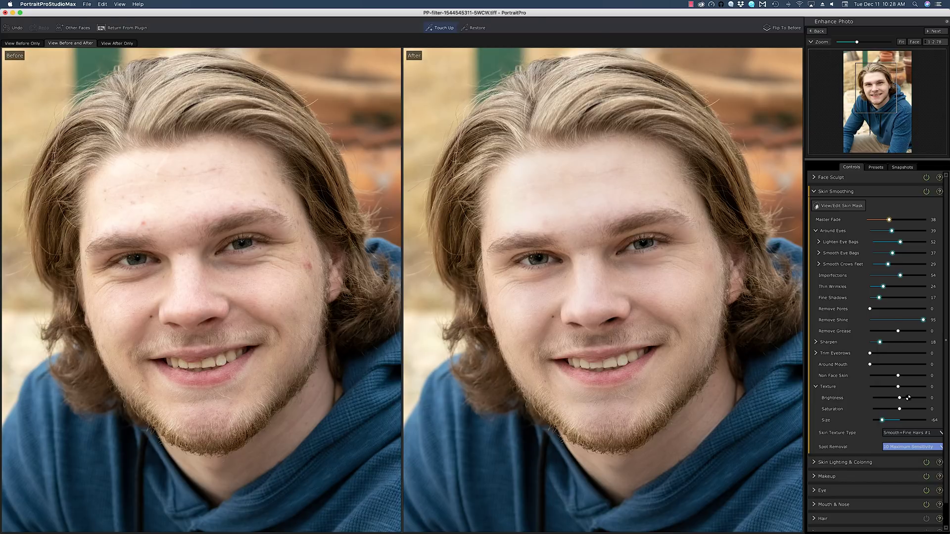
click(854, 207)
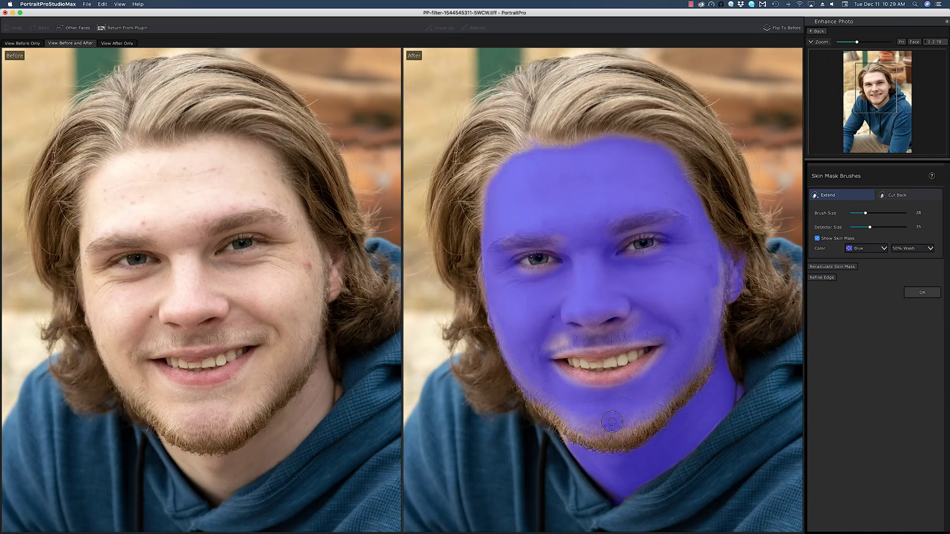
Paint the skin mask over the forehead with a larger brush and the upper lip with a smaller one, then accept
key(bracketright)
key(bracketright)
key(bracketright)
key(bracketright)
mouse_move(600, 173)
mouse_down()
mouse_move(523, 169)
mouse_move(505, 192)
mouse_move(502, 218)
mouse_move(572, 215)
mouse_move(588, 241)
mouse_up()
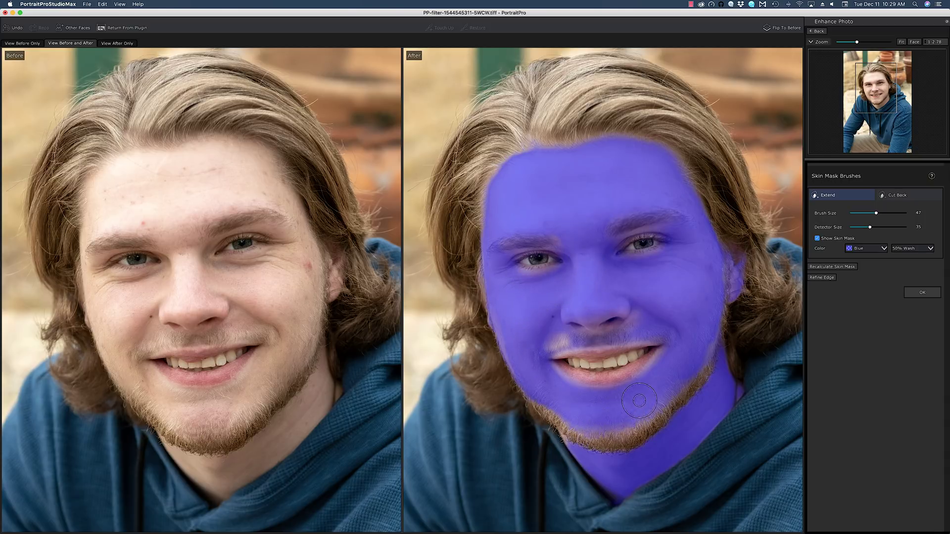
key(bracketleft)
key(bracketleft)
key(bracketleft)
key(bracketleft)
key(bracketleft)
mouse_move(548, 342)
mouse_down()
mouse_move(624, 328)
mouse_move(643, 313)
mouse_move(624, 331)
mouse_move(552, 345)
mouse_up()
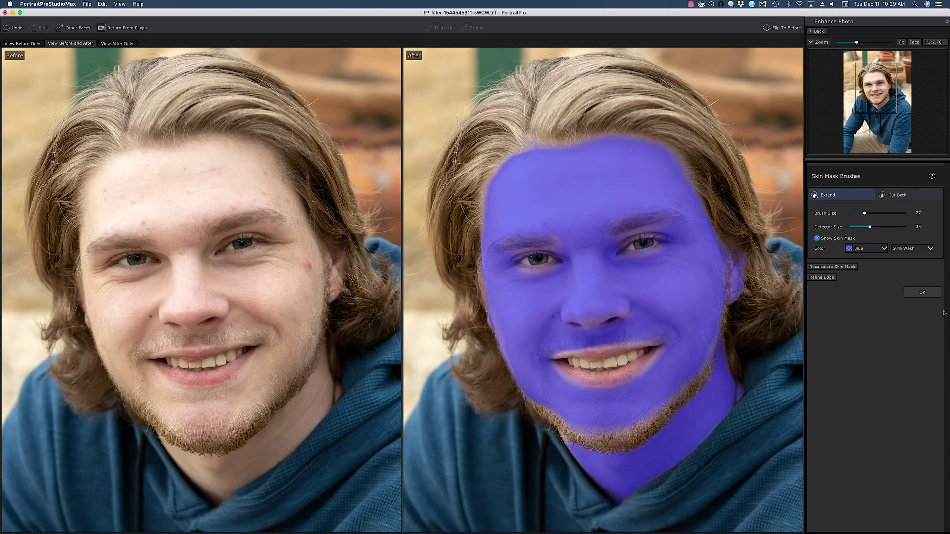
click(922, 293)
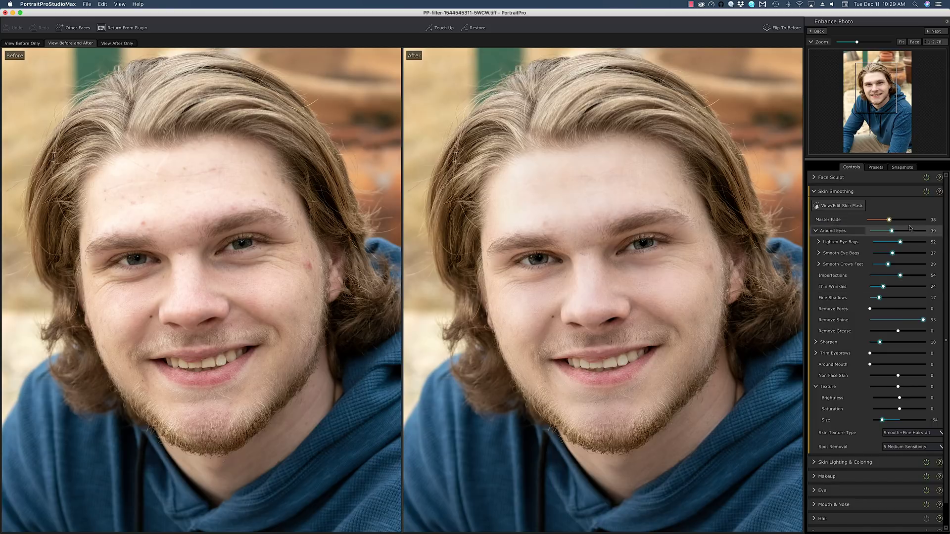
Set the Skin Lighting & Coloring tan to Darken 36 and Saturate 5, then fit the photo
click(880, 463)
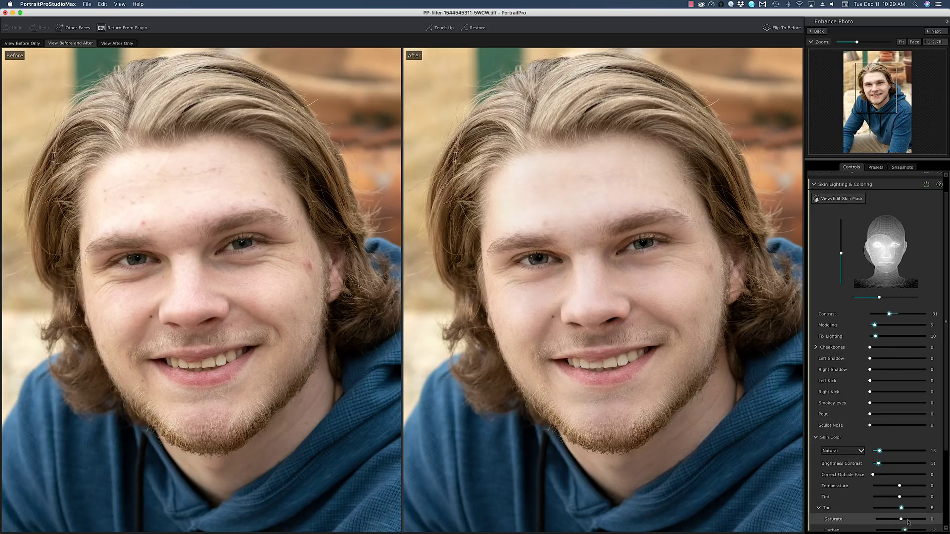
scroll(946, 465, down, 2)
scroll(946, 465, down, 3)
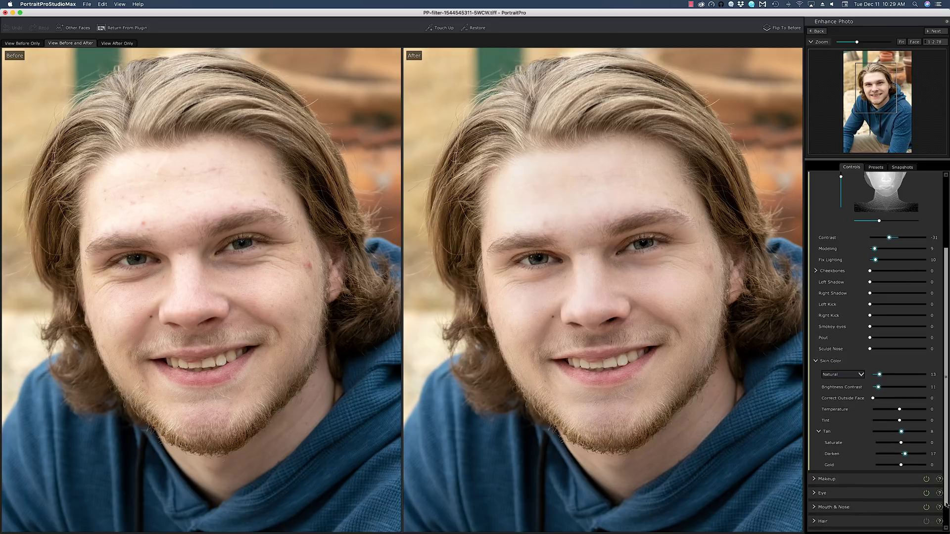
click(911, 455)
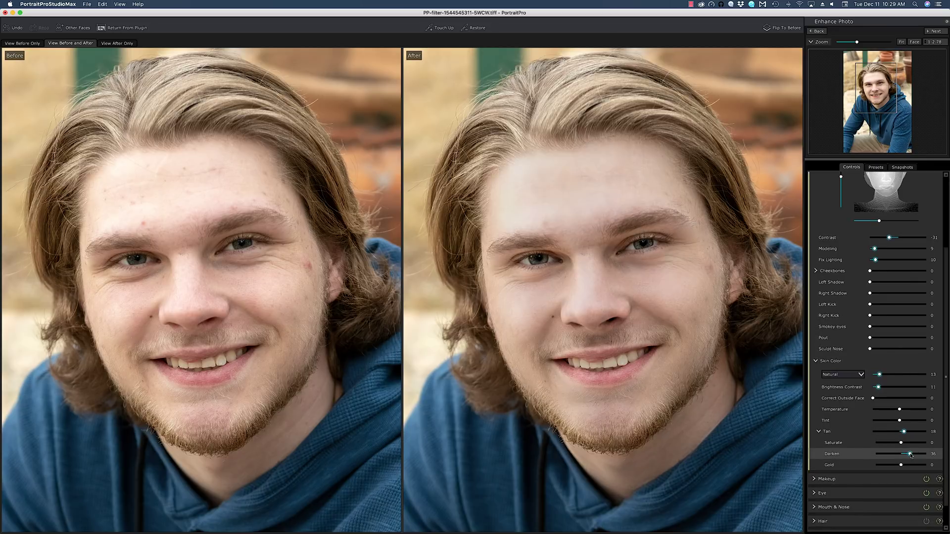
click(904, 443)
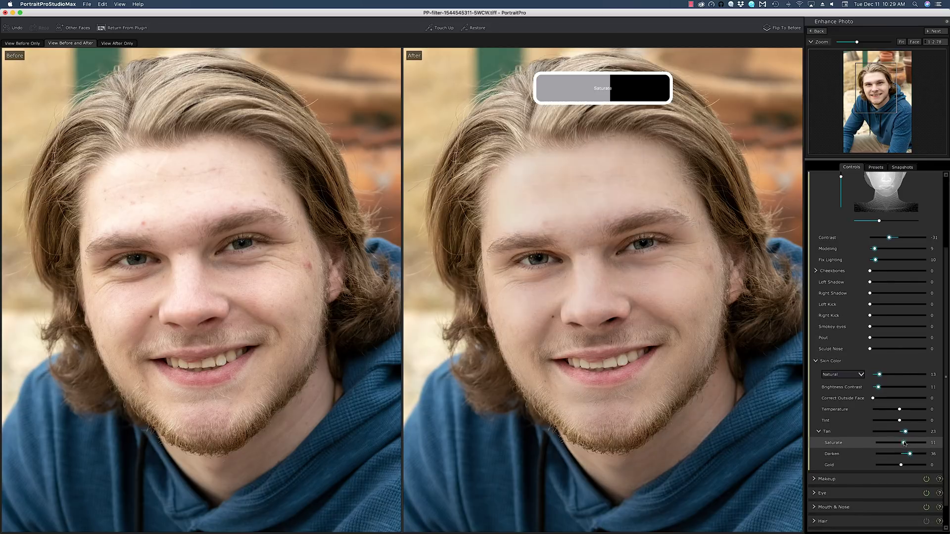
key(super+z)
click(905, 443)
click(932, 444)
key(Return)
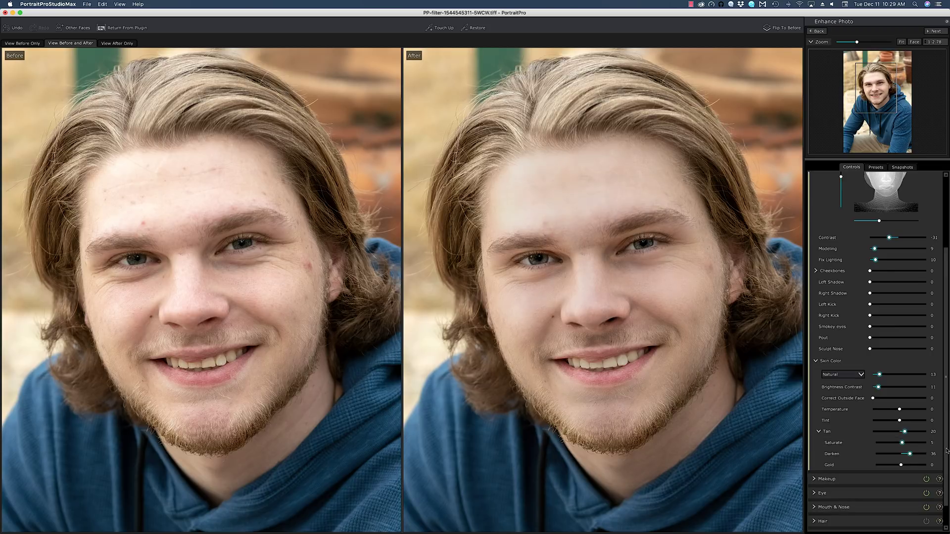
click(902, 43)
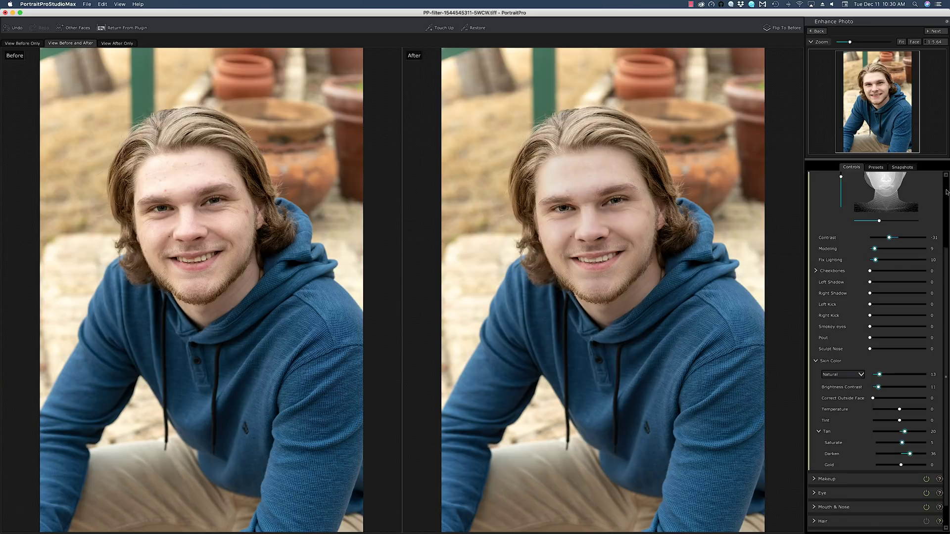
Set Skin Smoothing Master Fade to 46 and Sharpen to 19, then zoom to the face
scroll(891, 198, up, 3)
click(866, 193)
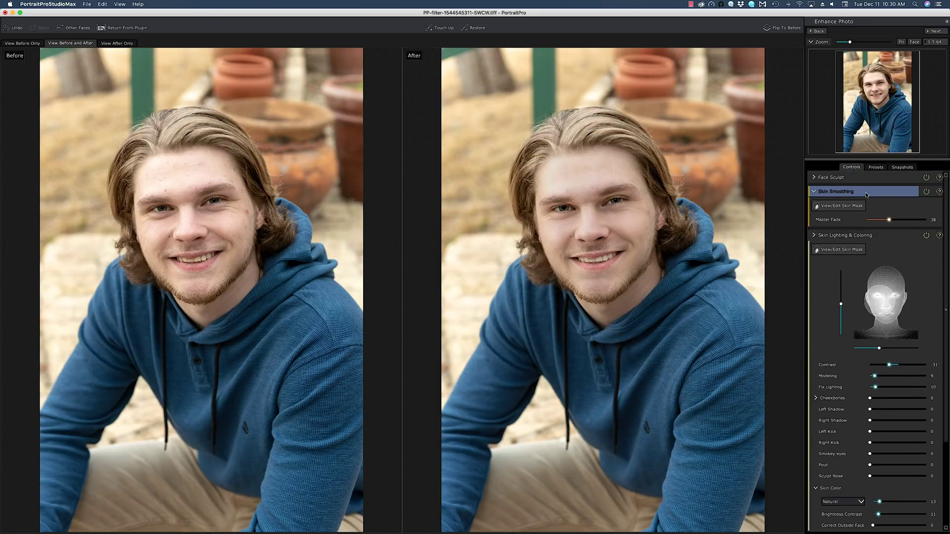
drag(890, 221, 895, 221)
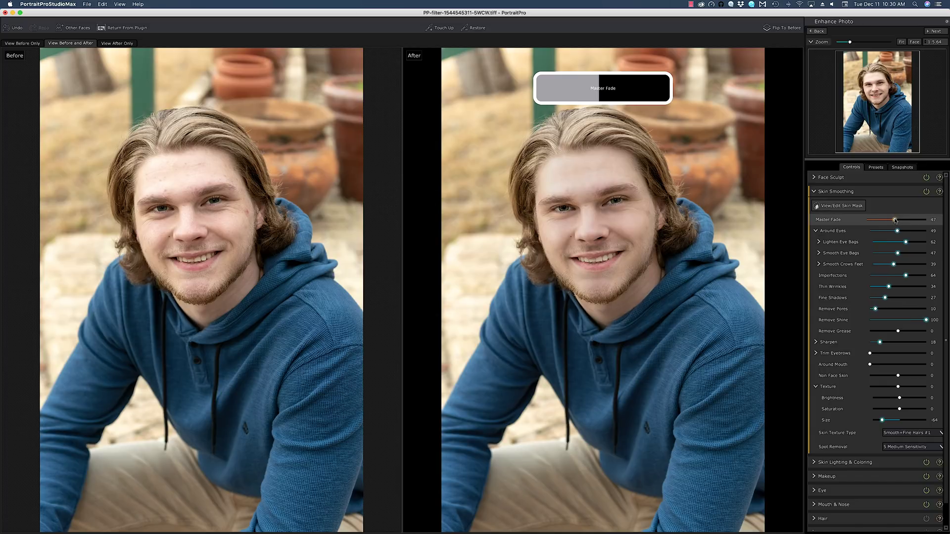
drag(895, 221, 894, 221)
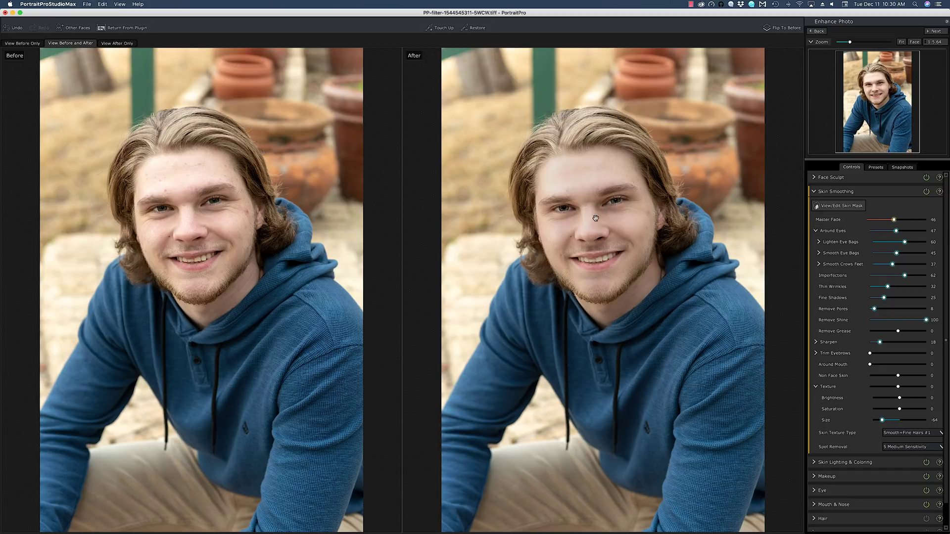
drag(880, 343, 881, 345)
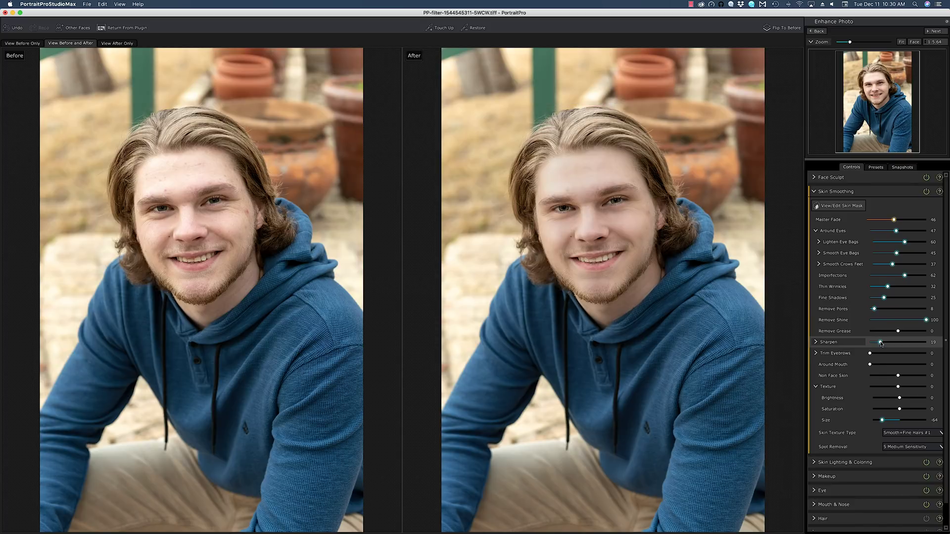
click(915, 42)
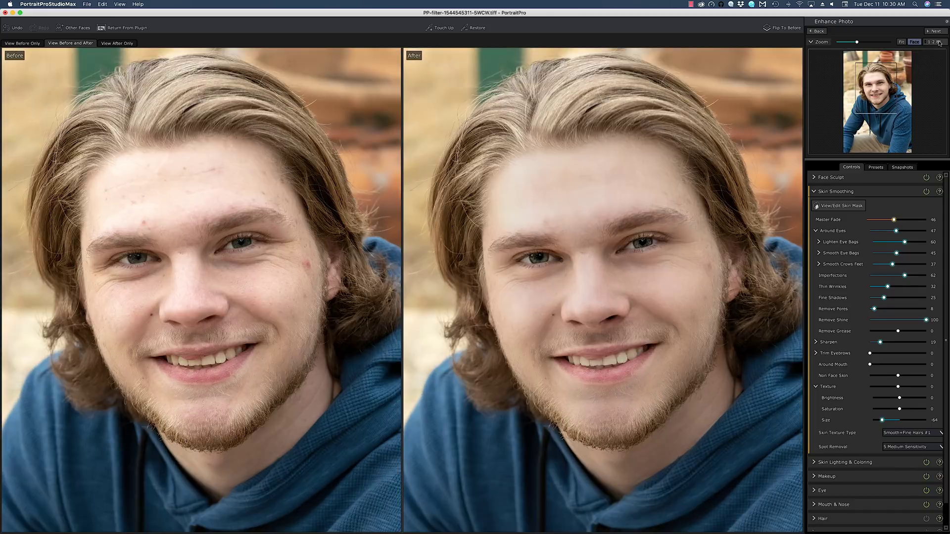
click(939, 43)
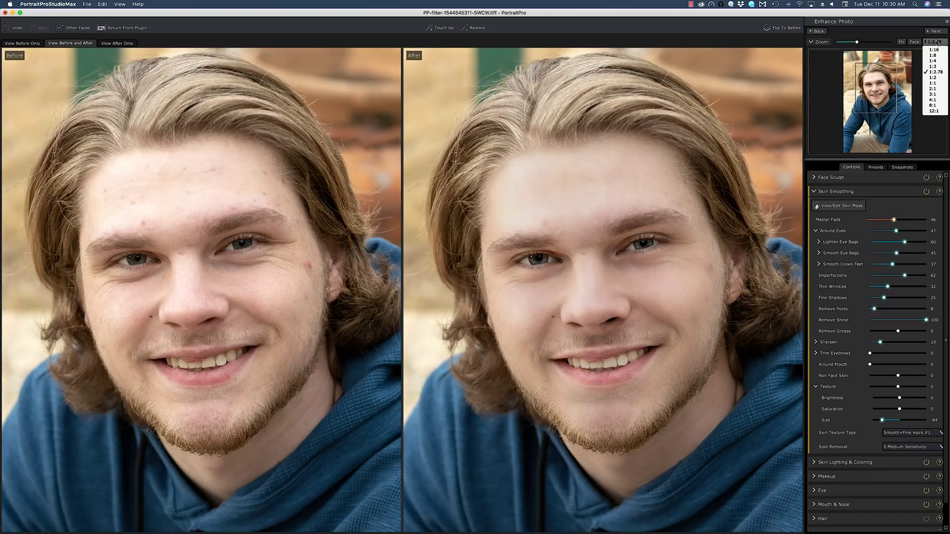
click(934, 83)
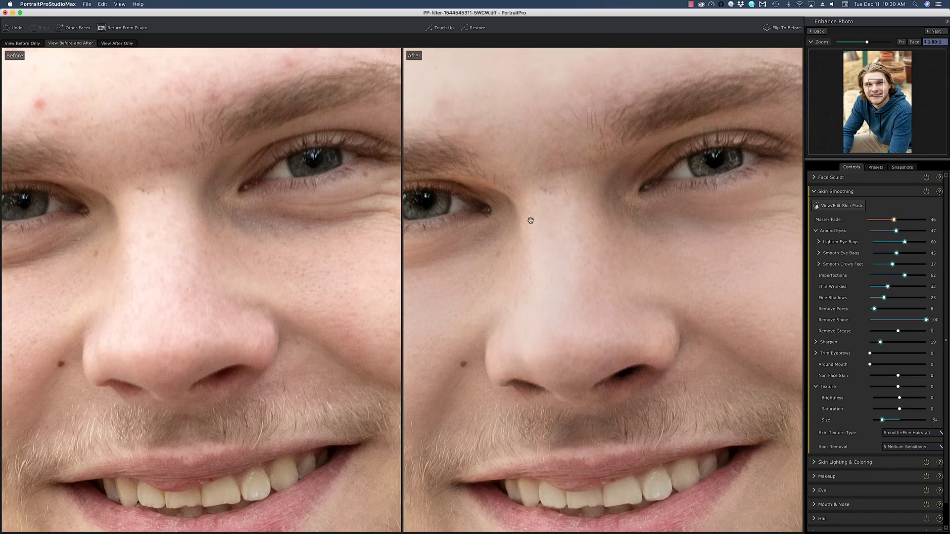
drag(536, 181, 564, 400)
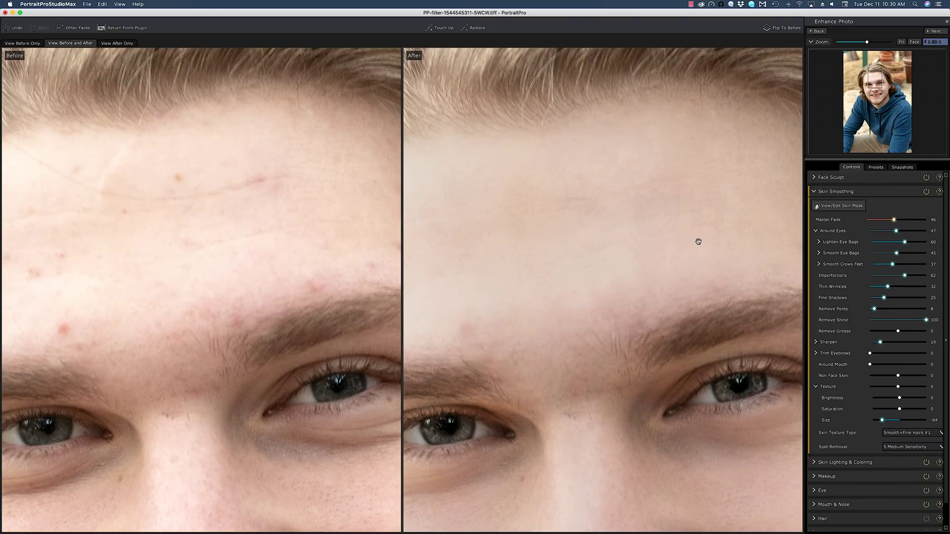
drag(622, 360, 591, 79)
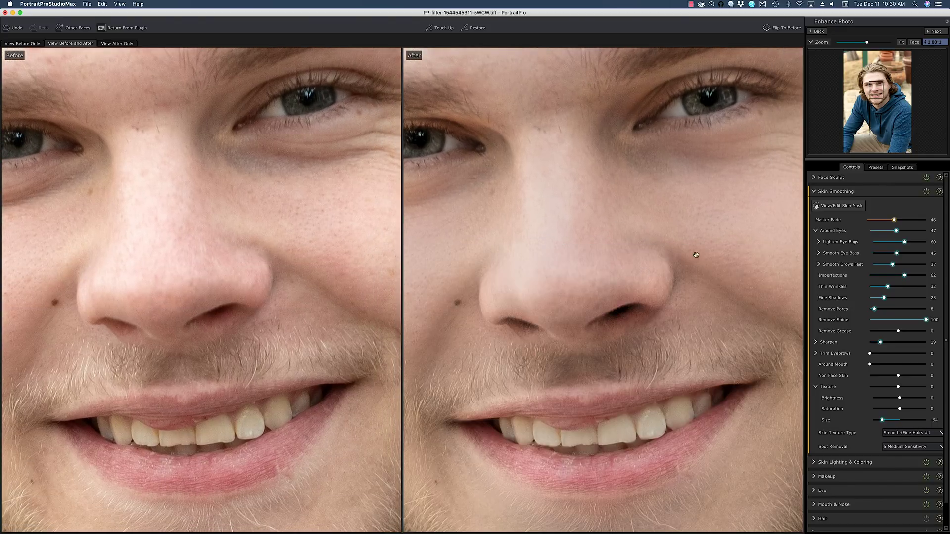
click(915, 42)
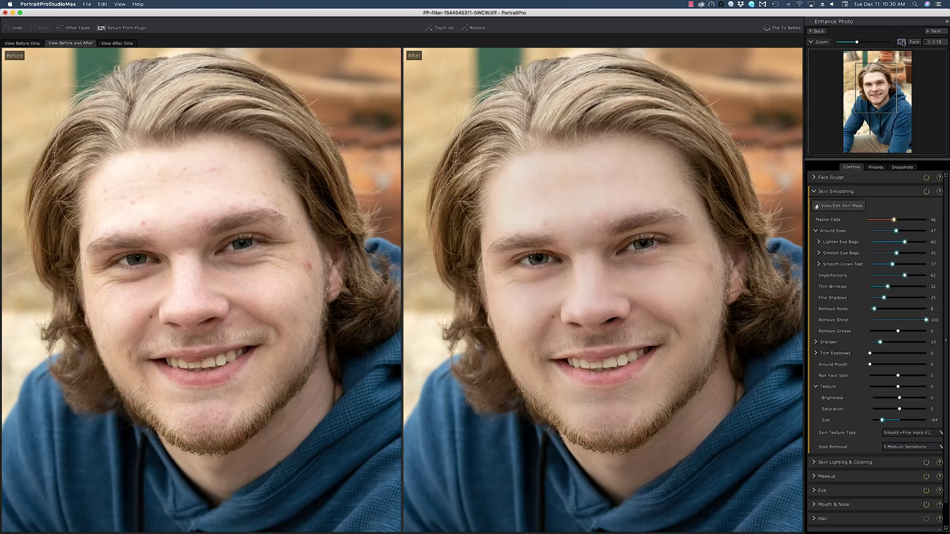
Raise Whiten Teeth to 88, Clean Teeth to 72 and the Mouth & Nose Master Fade to 50
click(902, 43)
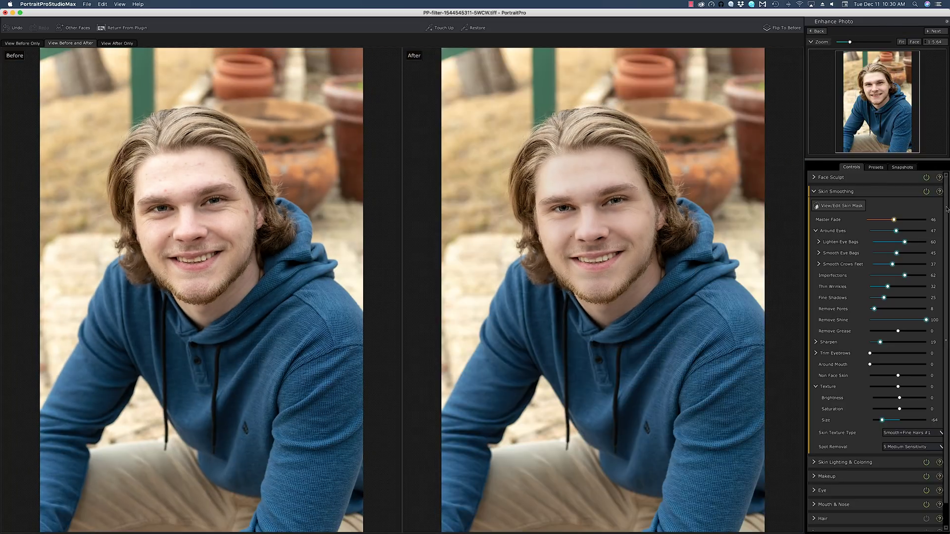
click(872, 192)
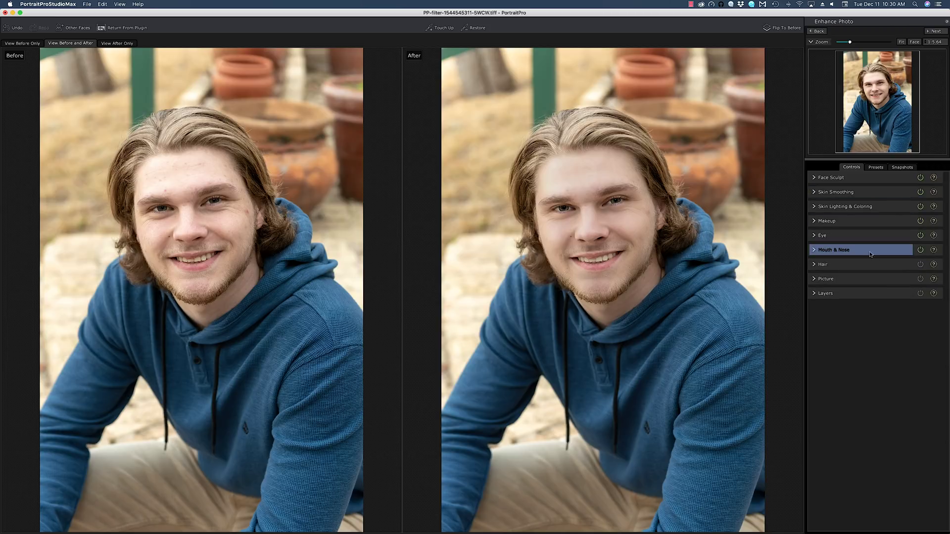
click(875, 252)
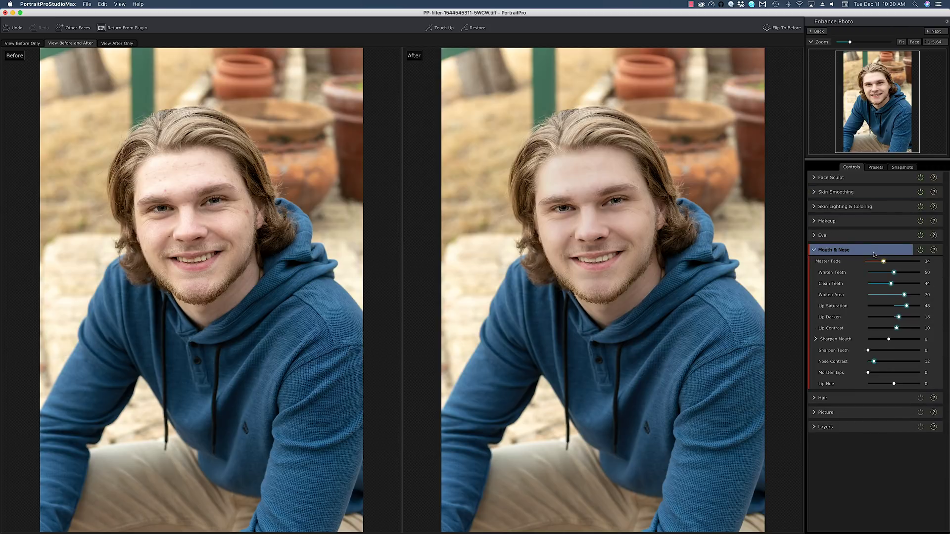
drag(894, 273, 913, 274)
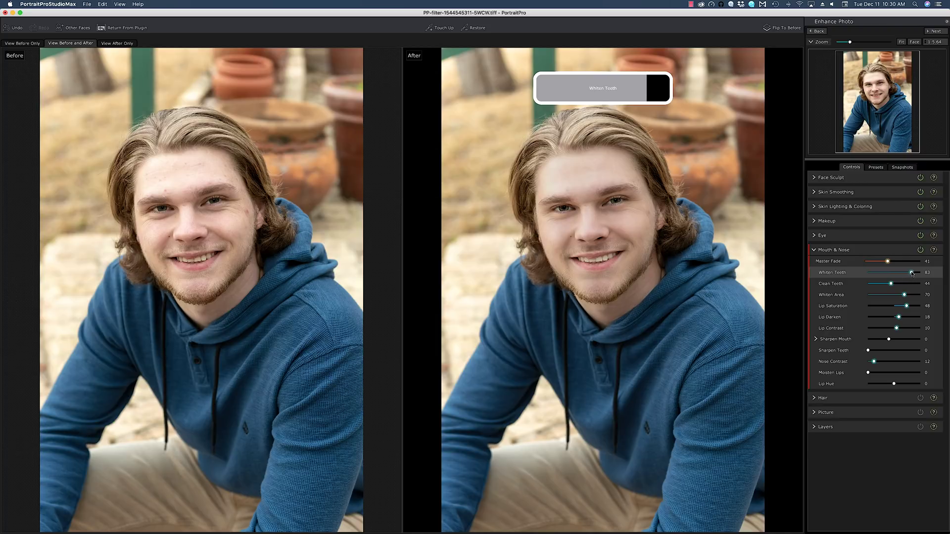
click(903, 285)
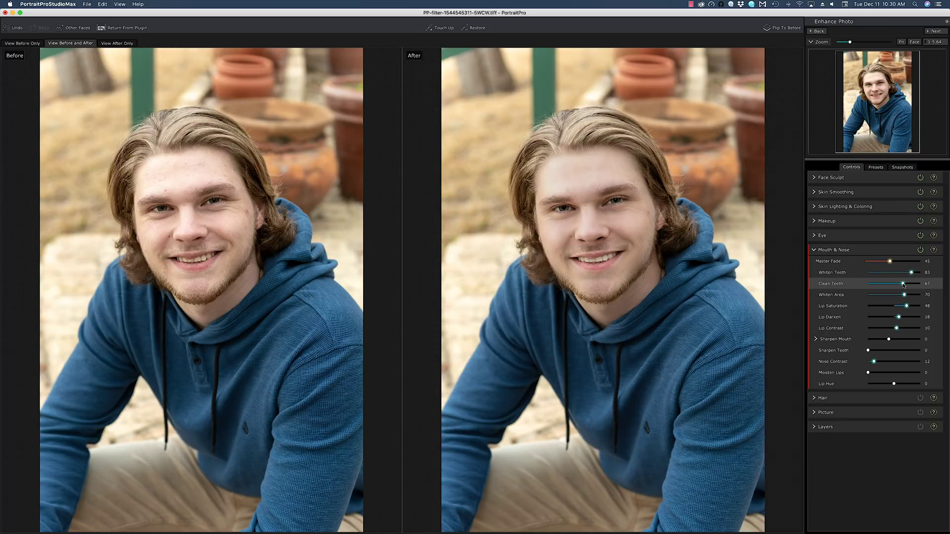
drag(890, 262, 893, 262)
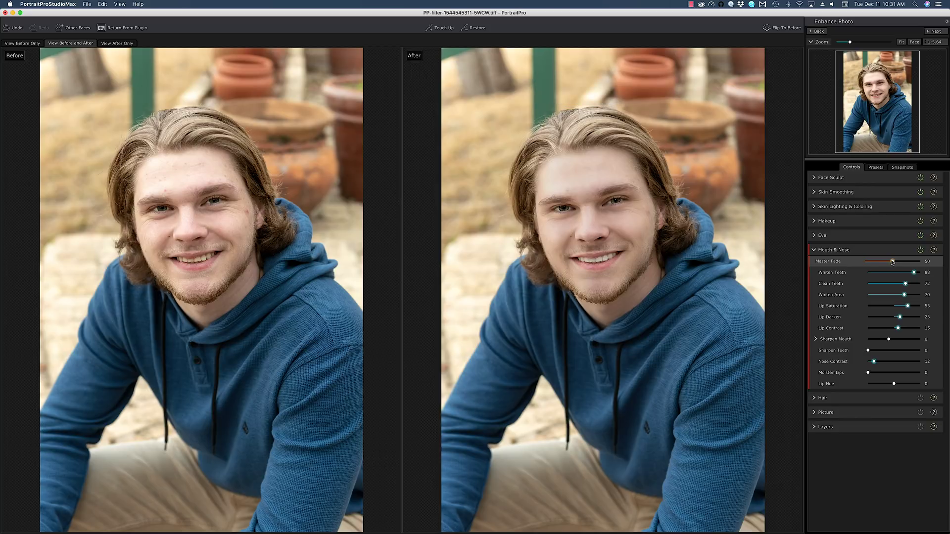
click(895, 249)
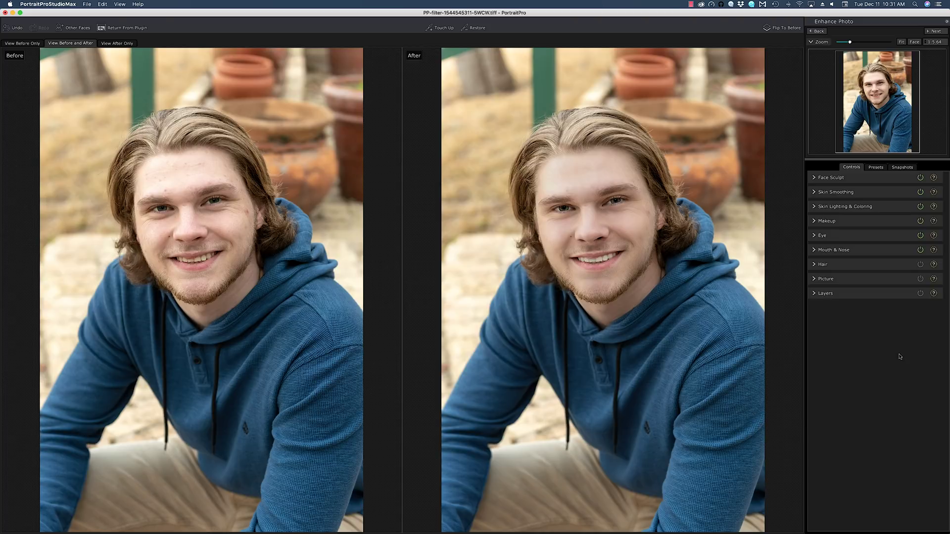
Zoom to the face and brush out leftover spots such as on the forehead with Touch Up, then fit the photo
click(930, 42)
click(914, 43)
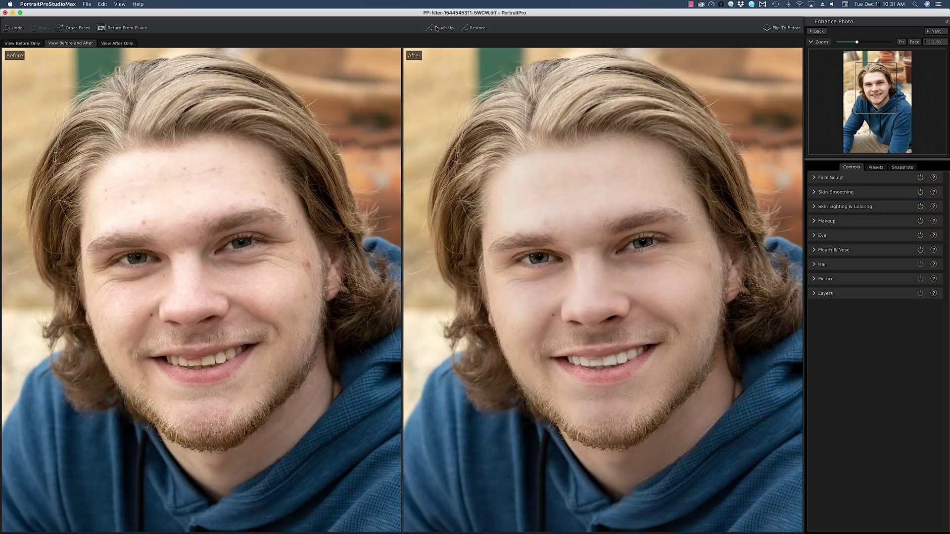
click(436, 29)
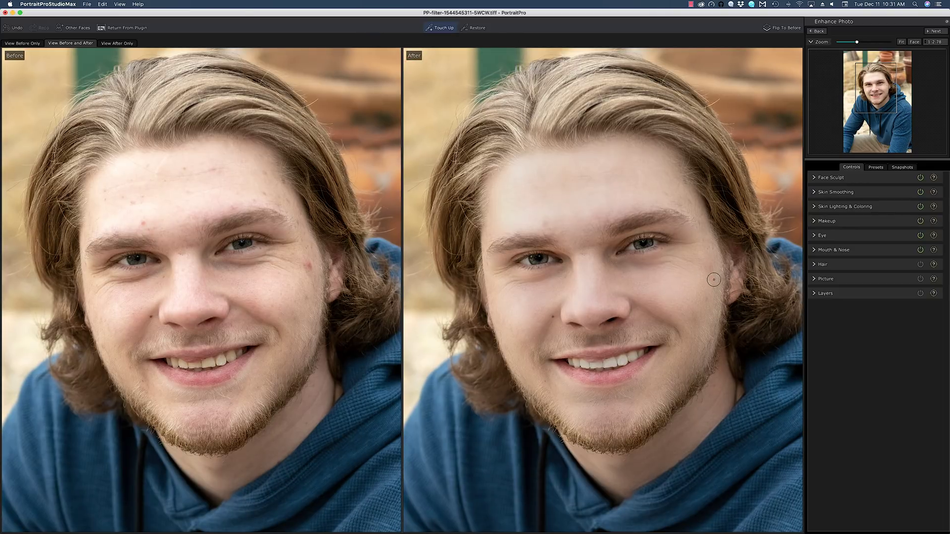
click(439, 27)
click(901, 43)
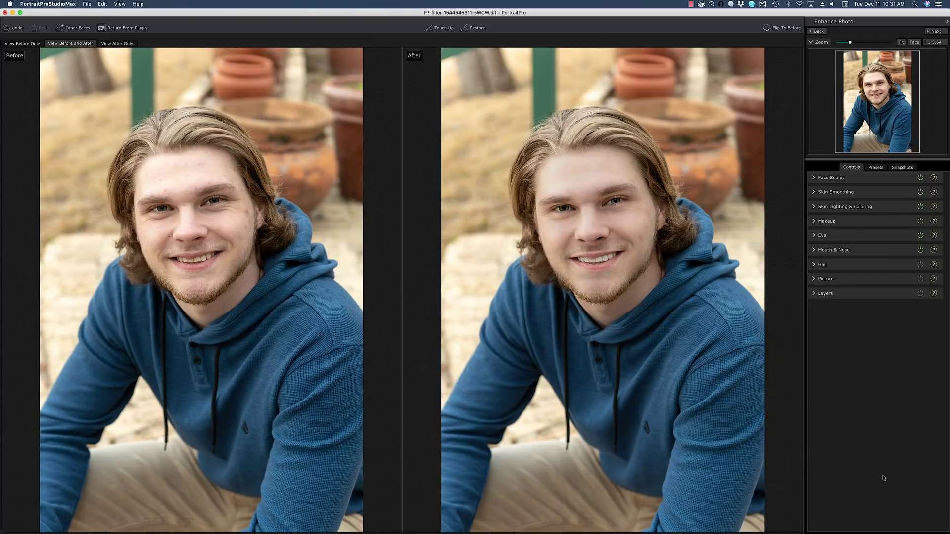
click(915, 43)
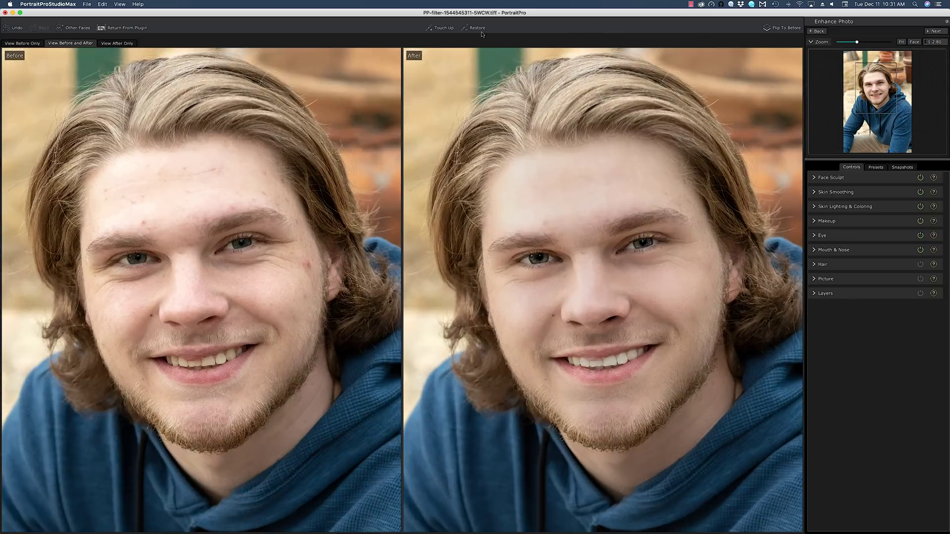
click(438, 28)
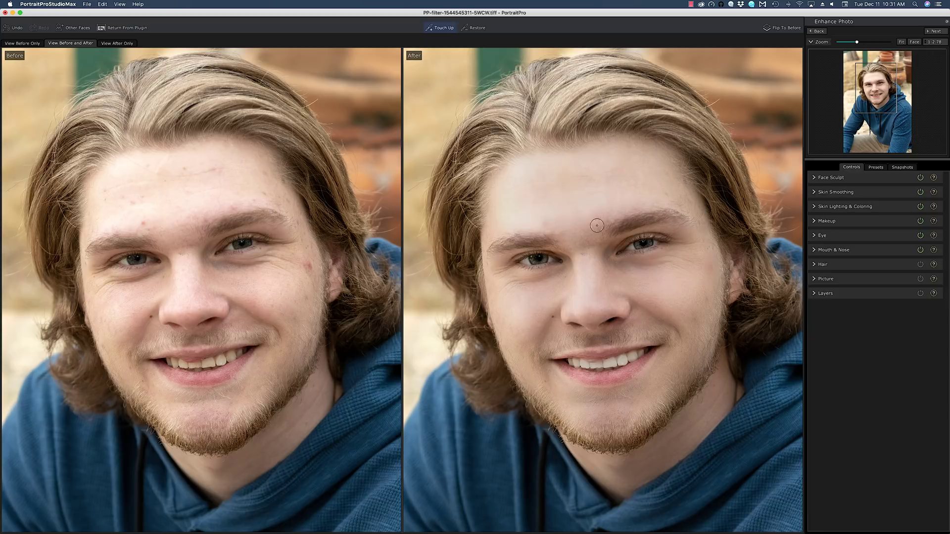
click(454, 25)
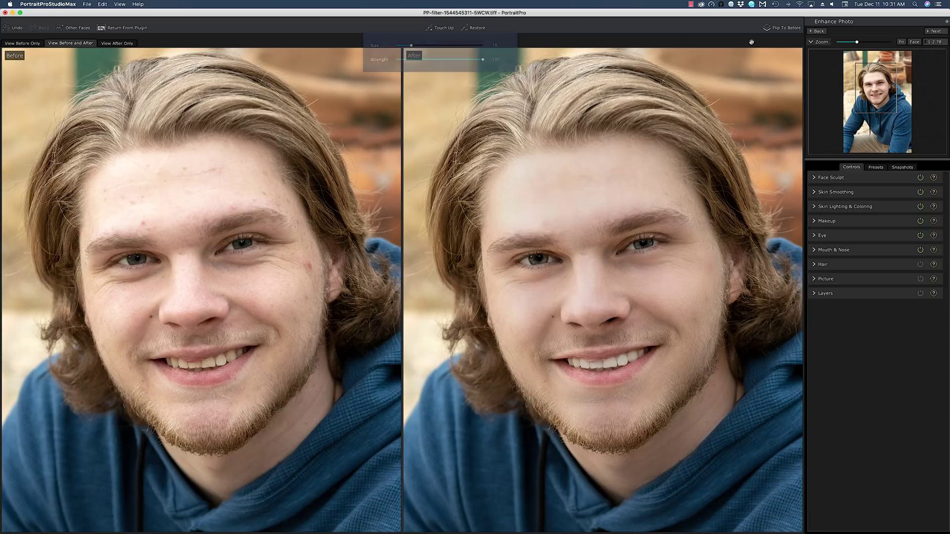
click(902, 42)
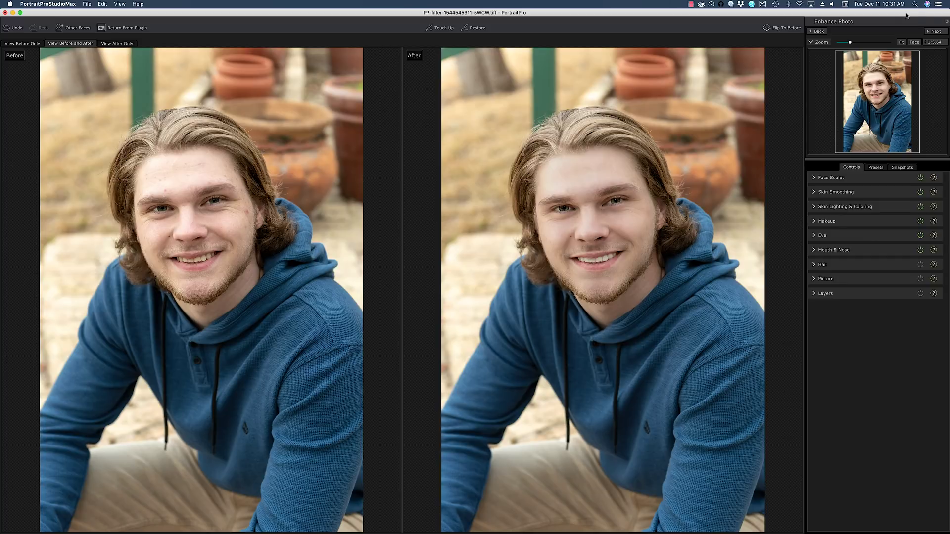
Send the retouched image back to Photoshop with Next > Return From Plugin
click(936, 31)
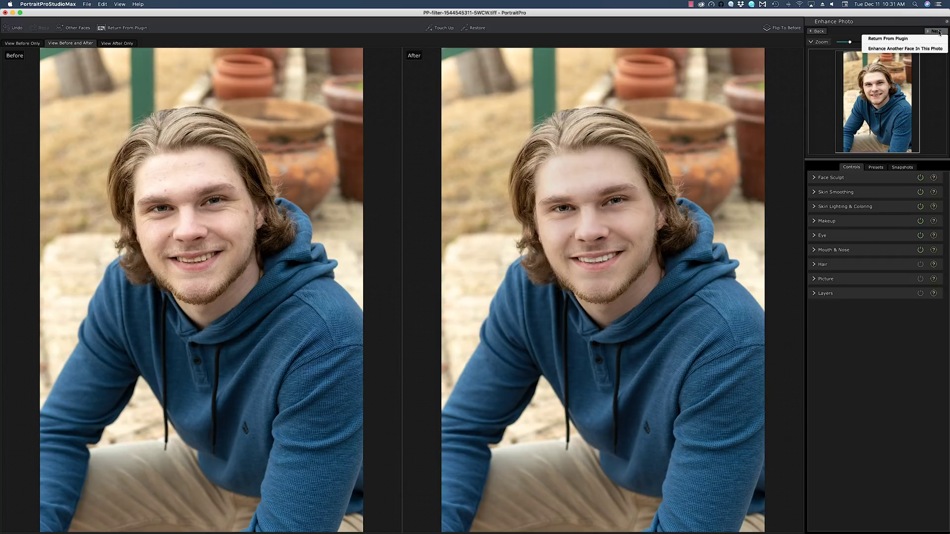
click(905, 39)
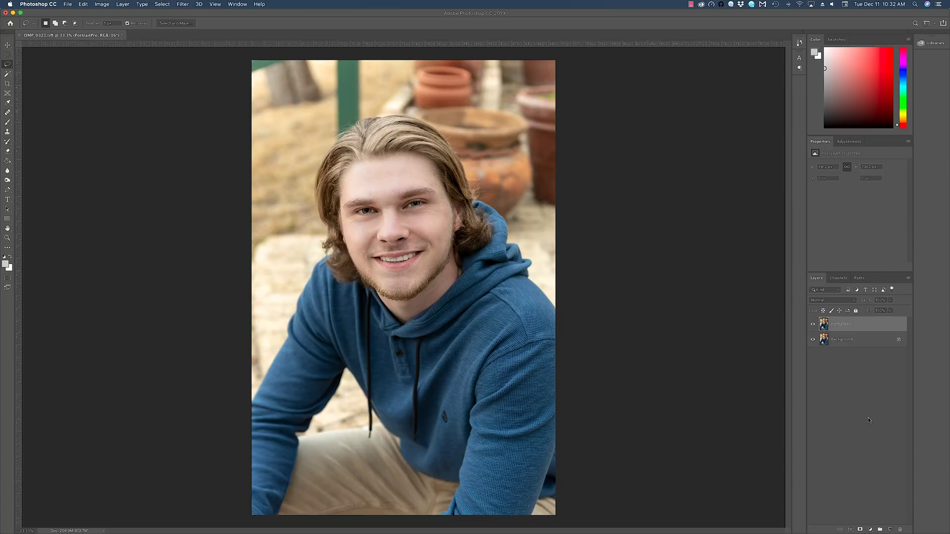
click(813, 325)
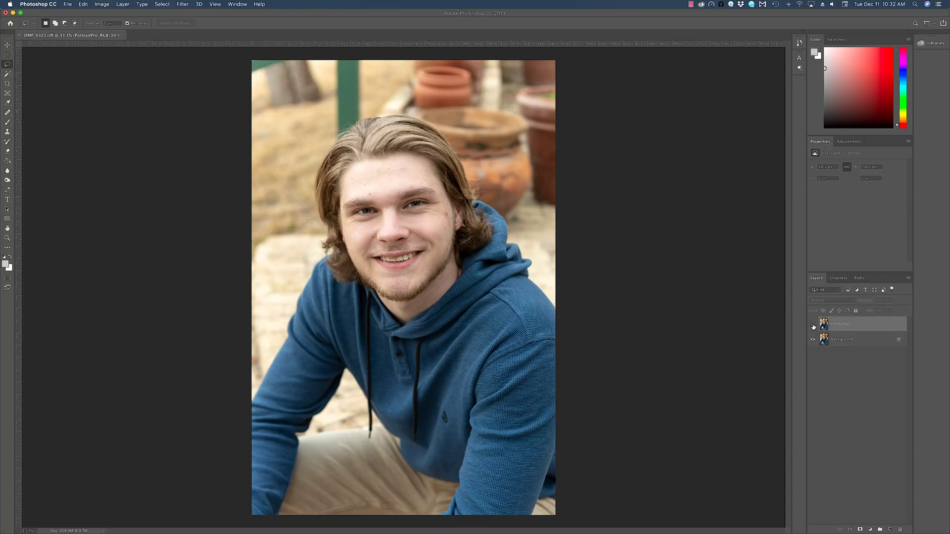
click(813, 325)
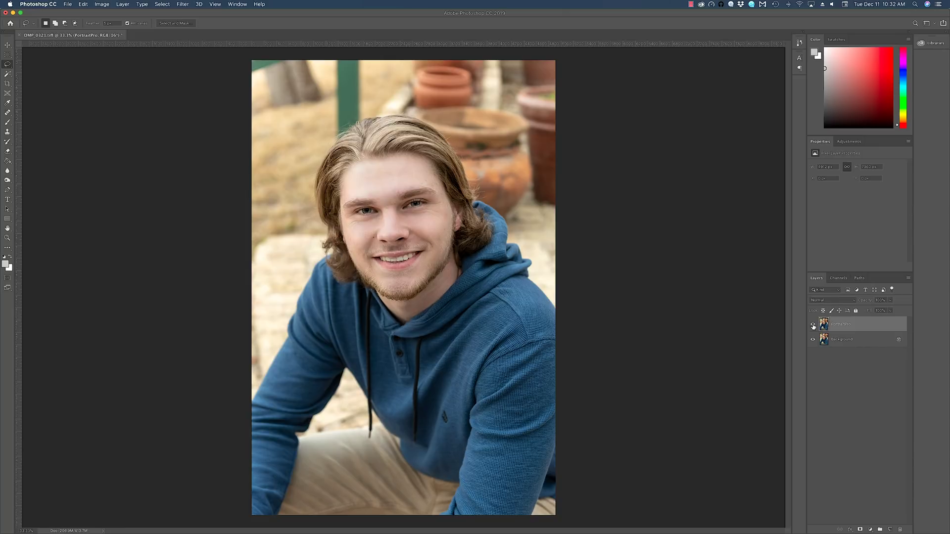